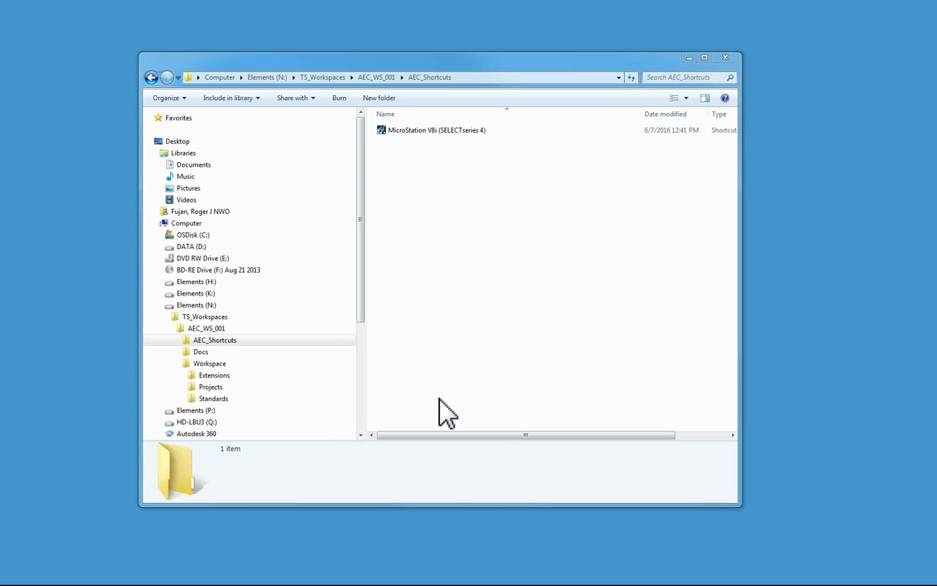
- Inspect the workspace Projects folder and select the AEC_WS_001_ProjectTemplate folder
{"action": "left_click", "coordinate": [210, 387]}
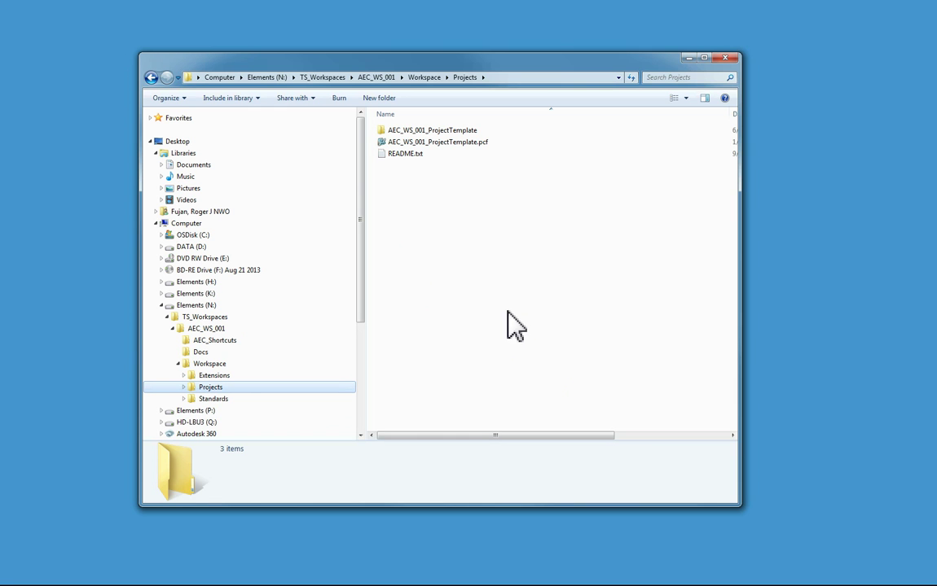
{"action": "left_click", "coordinate": [431, 132]}
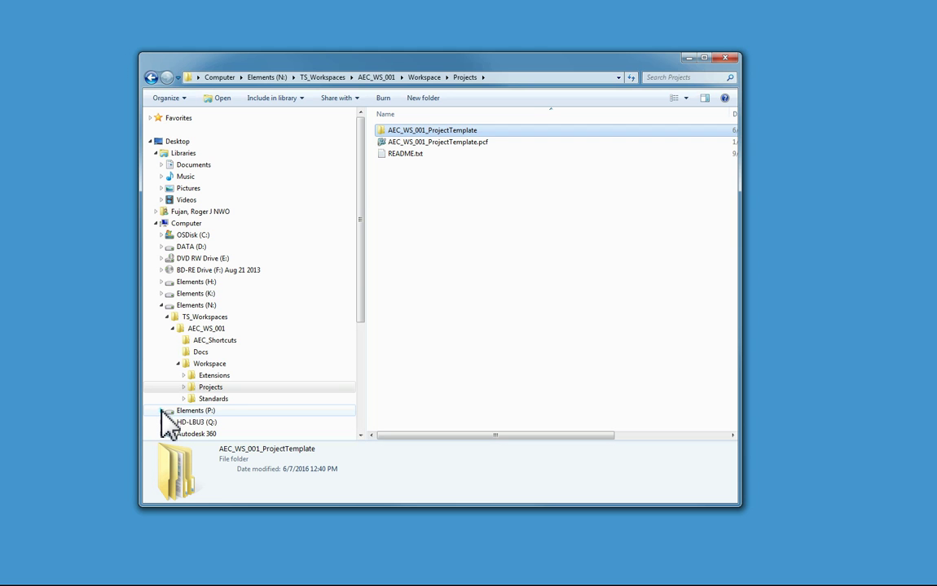
- Make a new folder named AEC_Projects at the root of the Elements (P:) drive
{"action": "left_click", "coordinate": [209, 418]}
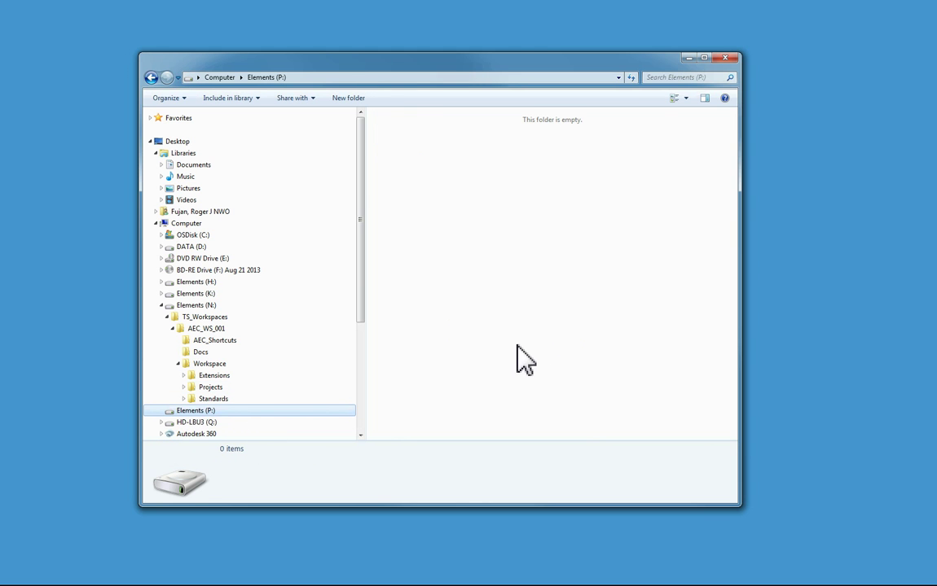
{"action": "right_click", "coordinate": [395, 190]}
{"action": "mouse_move", "coordinate": [524, 330]}
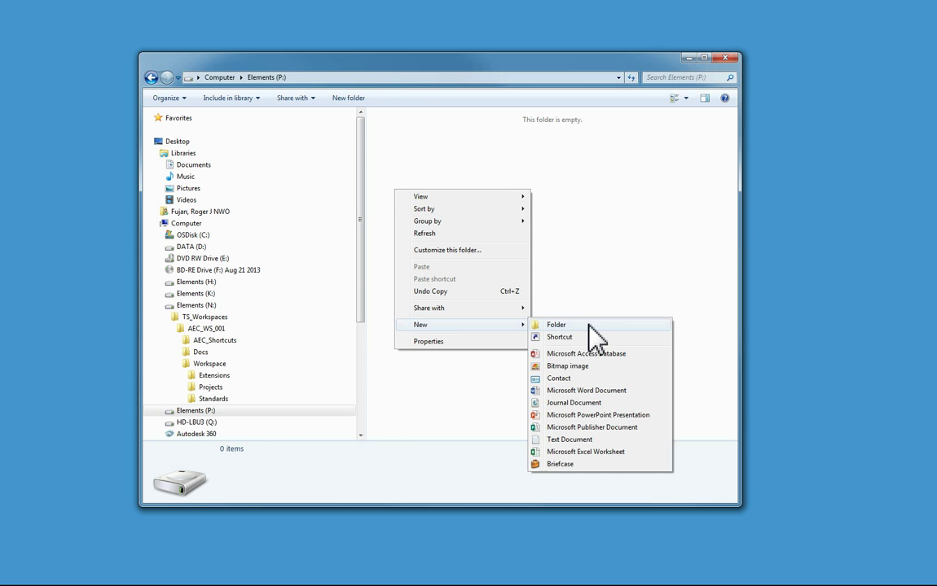
{"action": "left_click", "coordinate": [590, 325]}
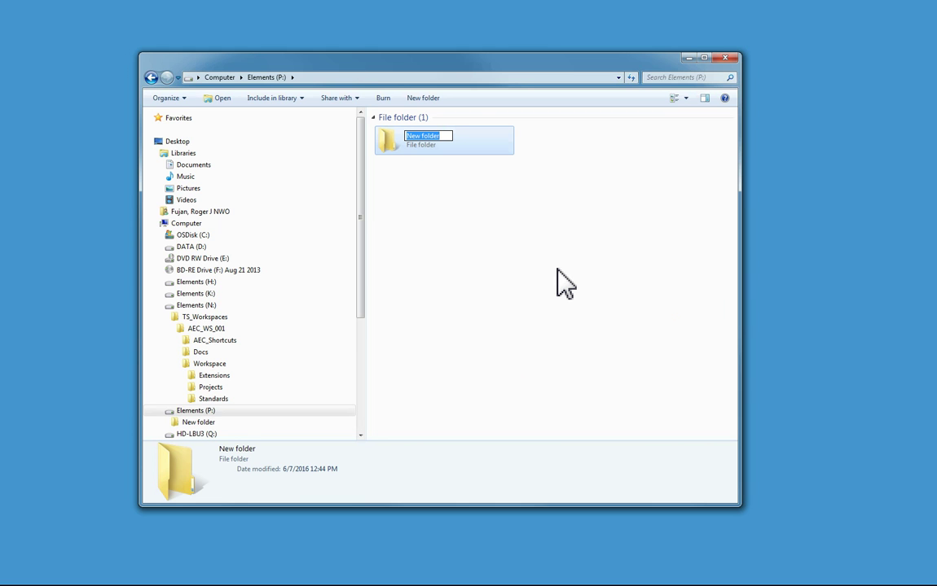
{"action": "type", "text": "AEC_Projects"}
{"action": "left_click", "coordinate": [464, 202]}
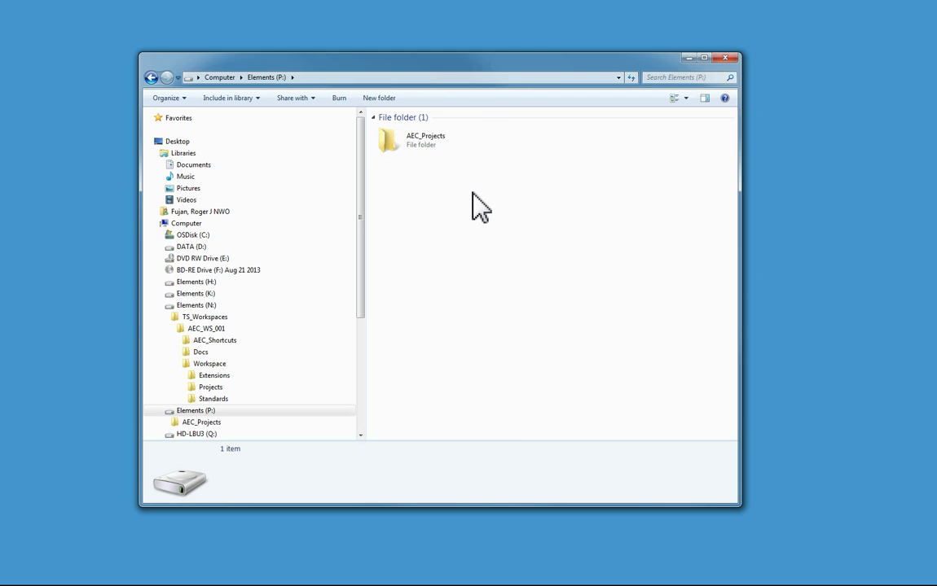
- Copy AEC_WS_001_ProjectTemplate from the workspace Projects folder and paste it into P:\AEC_Projects
{"action": "left_click", "coordinate": [211, 387]}
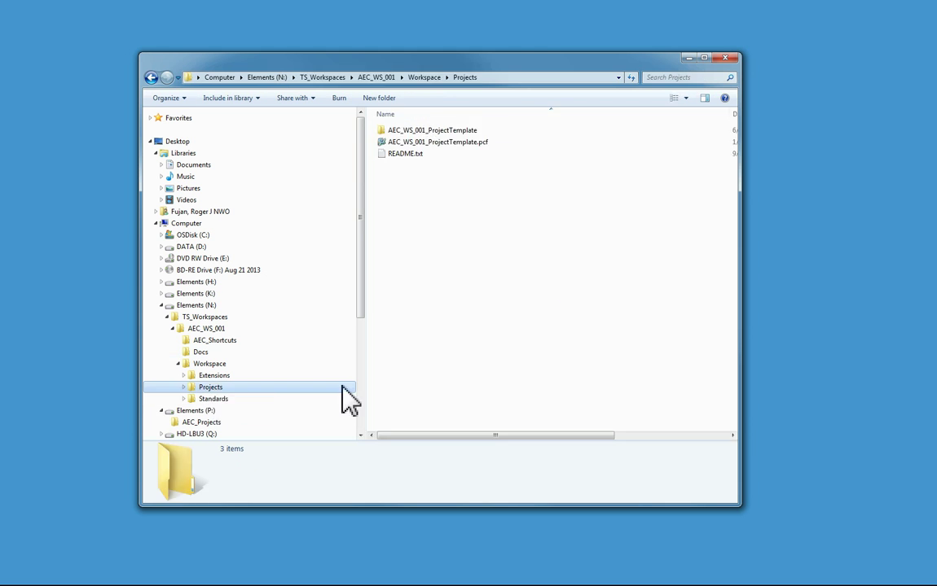
{"action": "left_click", "coordinate": [442, 133]}
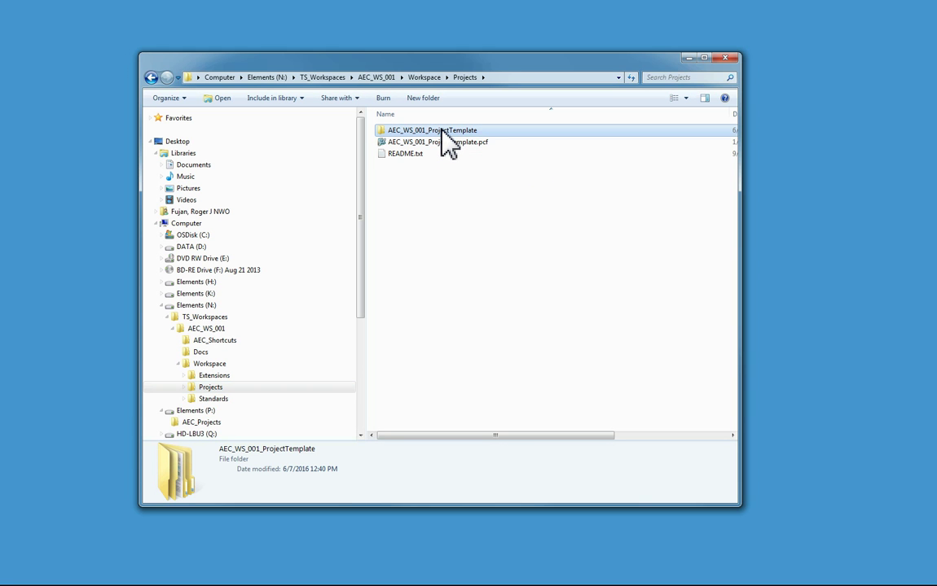
{"action": "right_click", "coordinate": [441, 130]}
{"action": "left_click", "coordinate": [485, 301]}
{"action": "left_click", "coordinate": [201, 422]}
{"action": "right_click", "coordinate": [425, 177]}
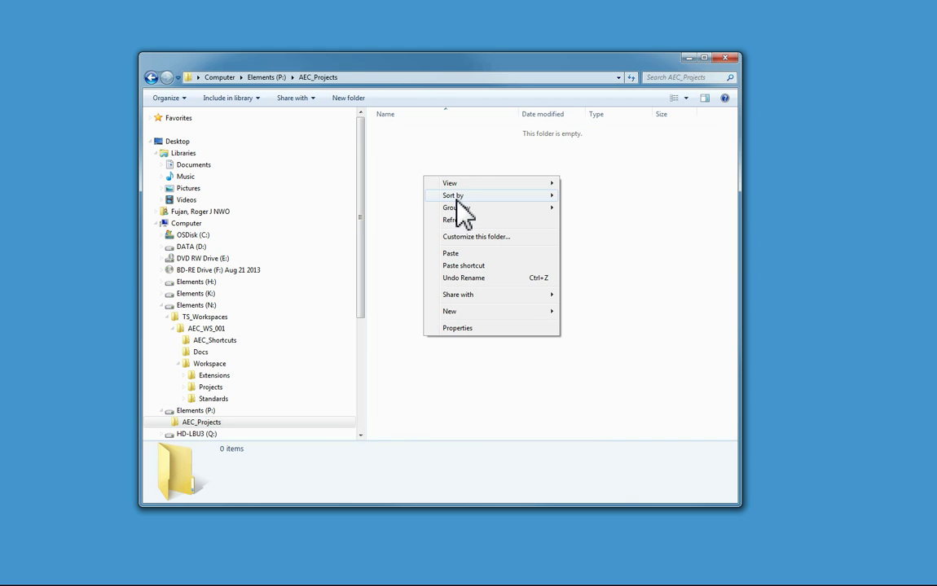
{"action": "left_click", "coordinate": [450, 253]}
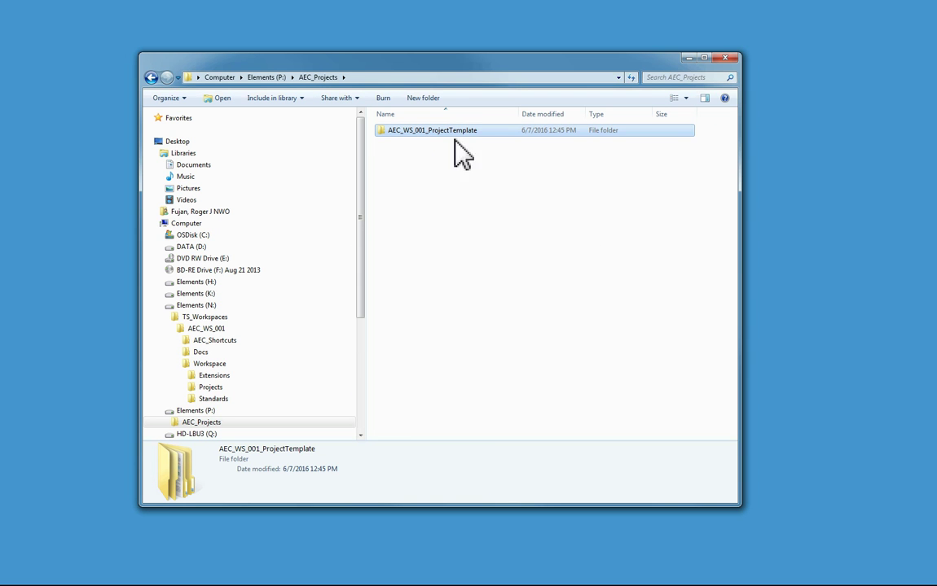
- Rename the pasted template folder to Demo_Project
{"action": "left_click", "coordinate": [400, 135]}
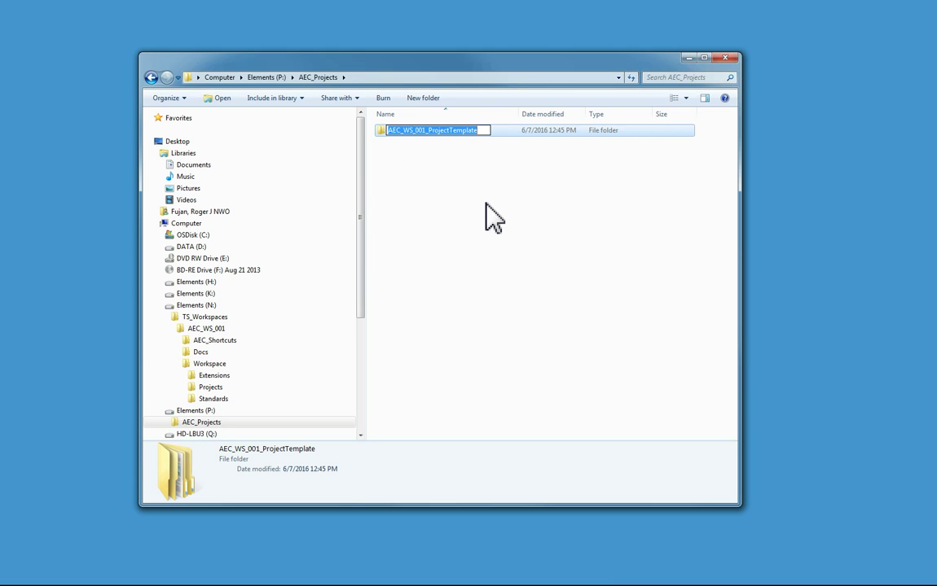
{"action": "type", "text": "Demo_Proje"}
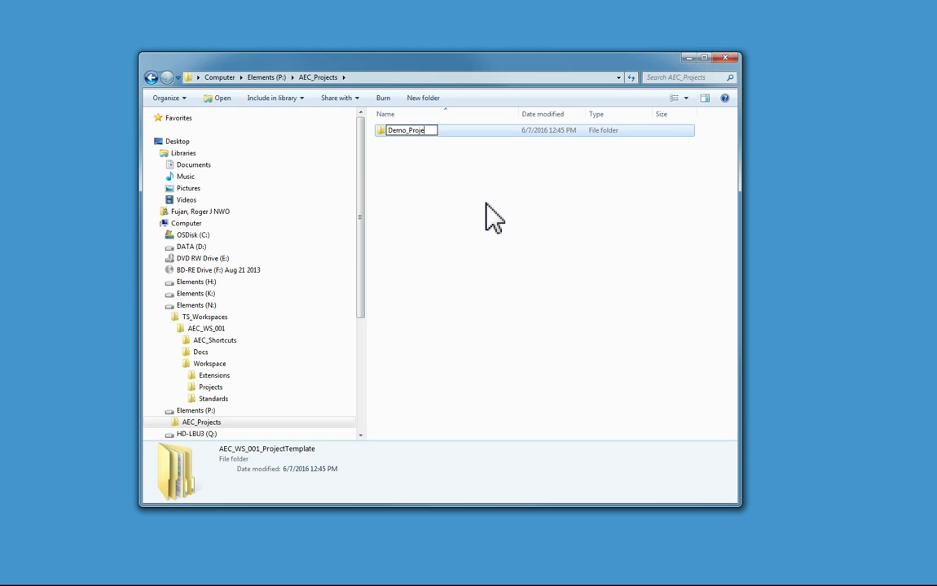
{"action": "type", "text": "ct"}
{"action": "left_click", "coordinate": [412, 140]}
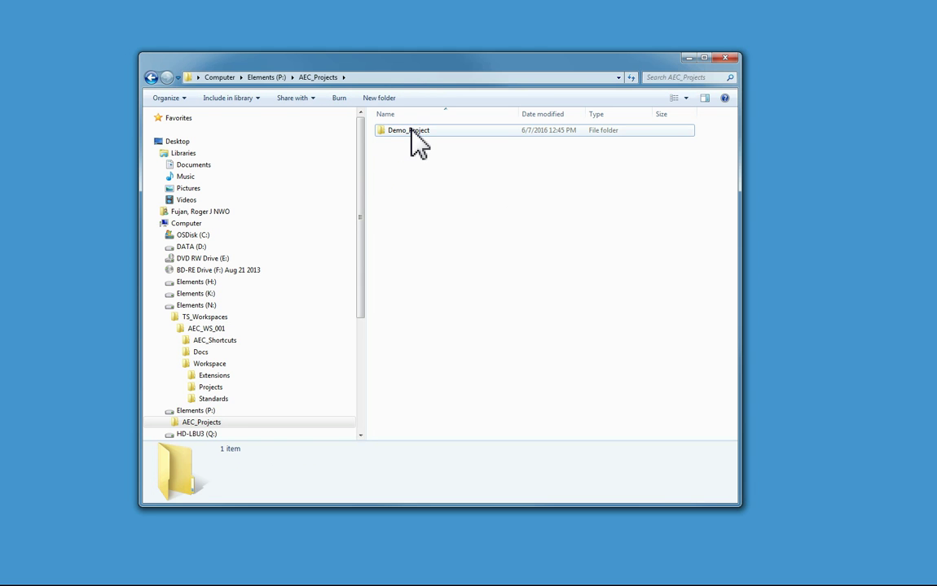
- Copy the Demo_Project folder name to the clipboard
{"action": "left_click", "coordinate": [413, 140]}
{"action": "key", "text": "F2"}
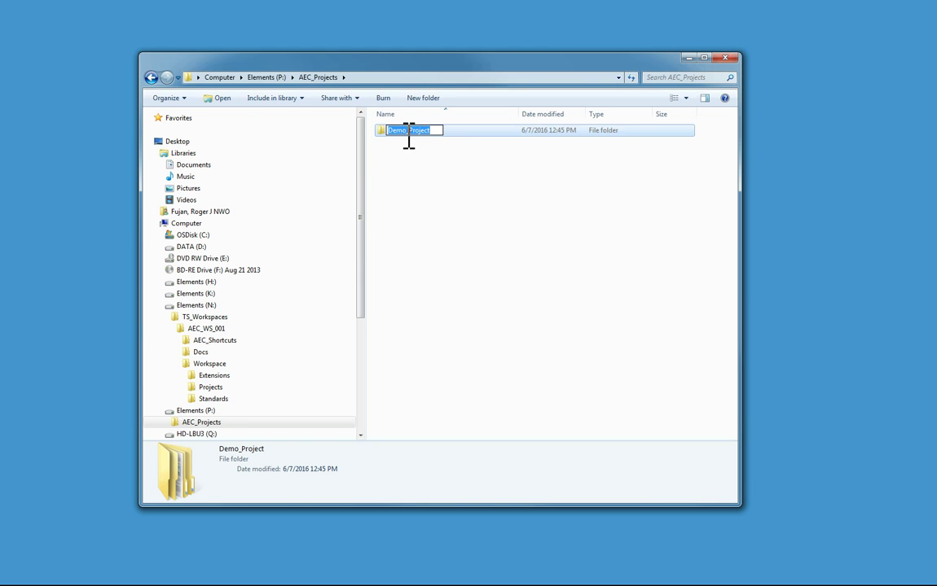
{"action": "right_click", "coordinate": [407, 134]}
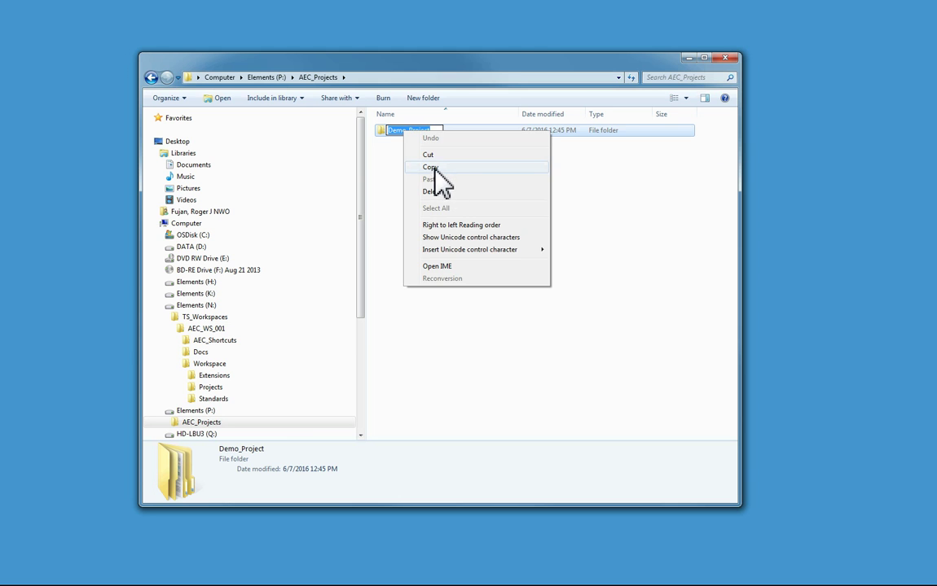
{"action": "left_click", "coordinate": [430, 167]}
{"action": "left_click", "coordinate": [424, 209]}
- Duplicate AEC_WS_001_ProjectTemplate.pcf in the Projects folder and rename the copy Demo_Project.pcf
{"action": "left_click", "coordinate": [211, 387]}
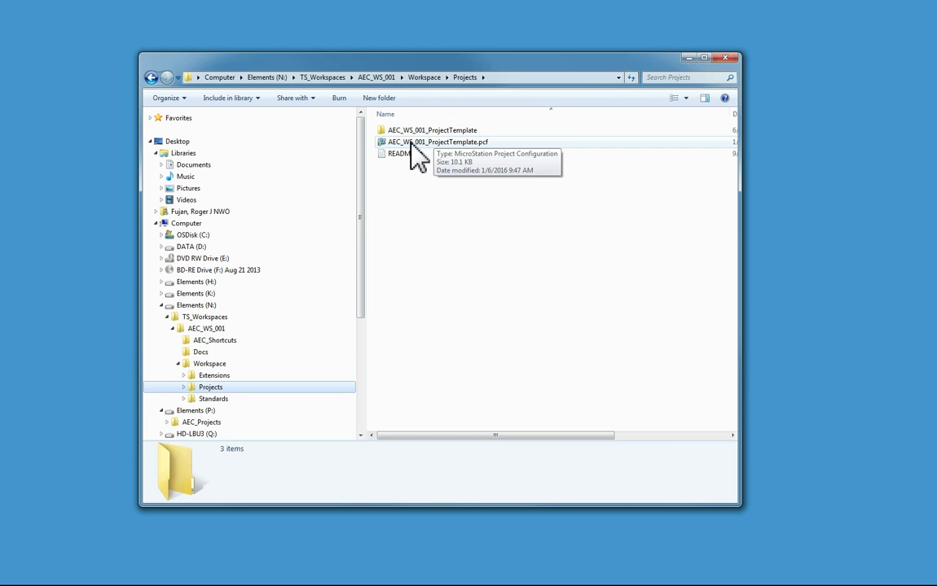
{"action": "left_click_drag", "start_coordinate": [410, 145], "coordinate": [452, 209]}
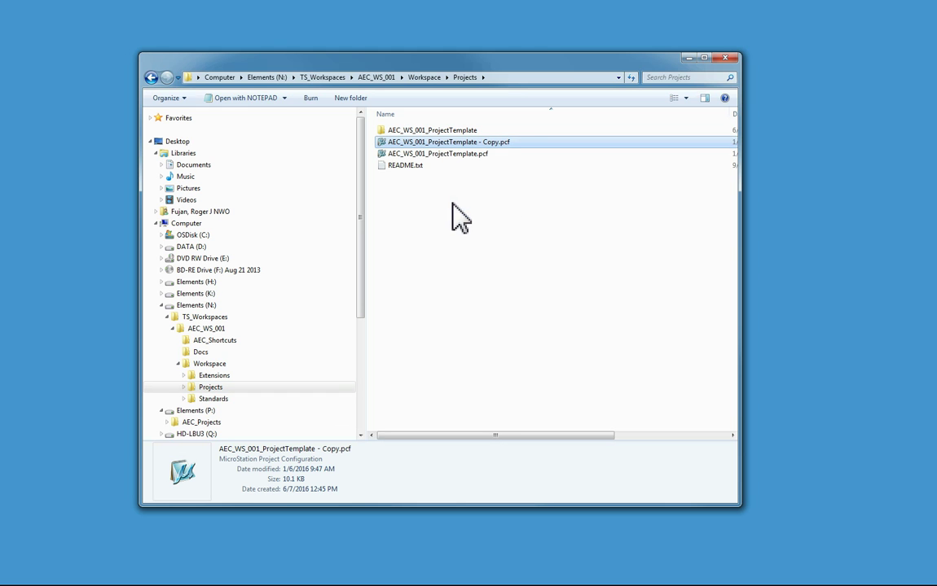
{"action": "left_click", "coordinate": [446, 145]}
{"action": "right_click", "coordinate": [444, 144]}
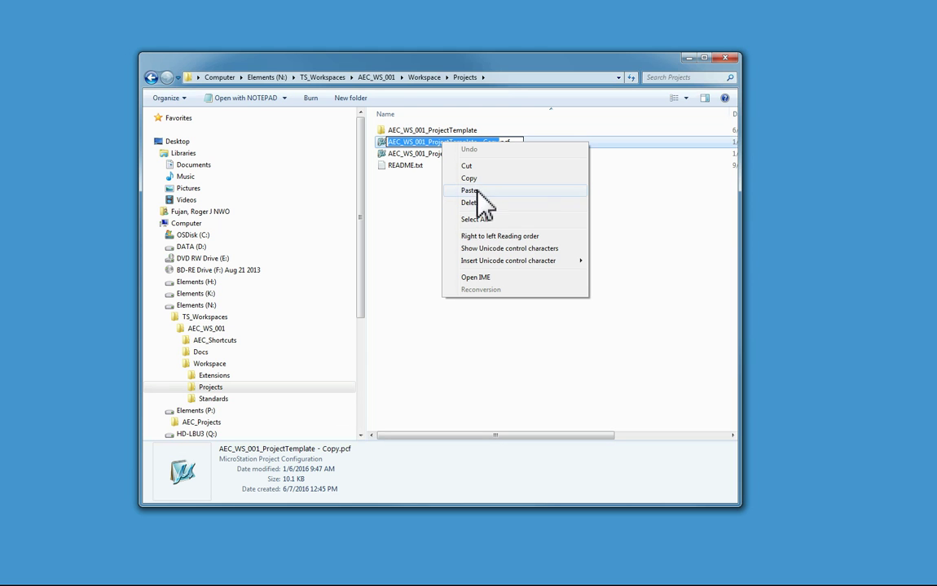
{"action": "left_click", "coordinate": [479, 192]}
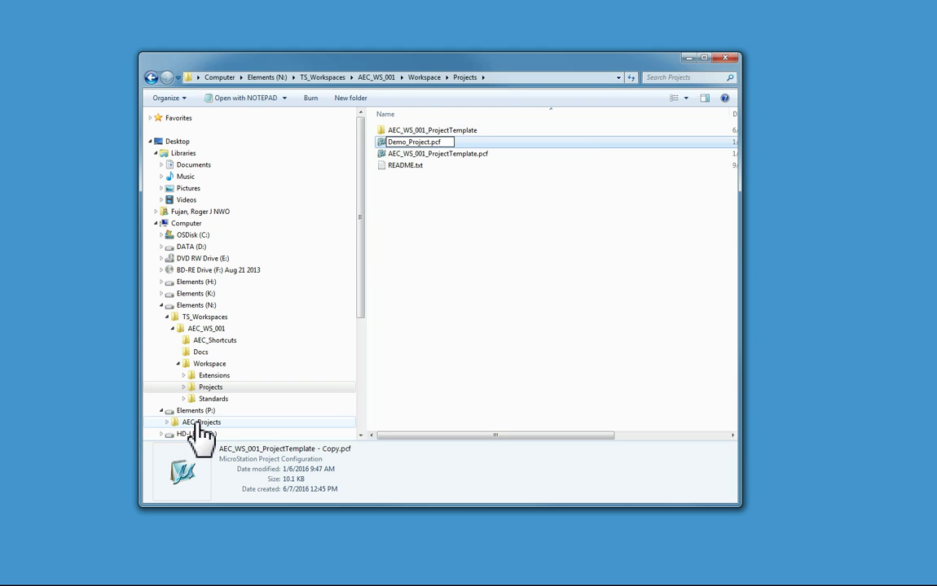
{"action": "left_click", "coordinate": [476, 285]}
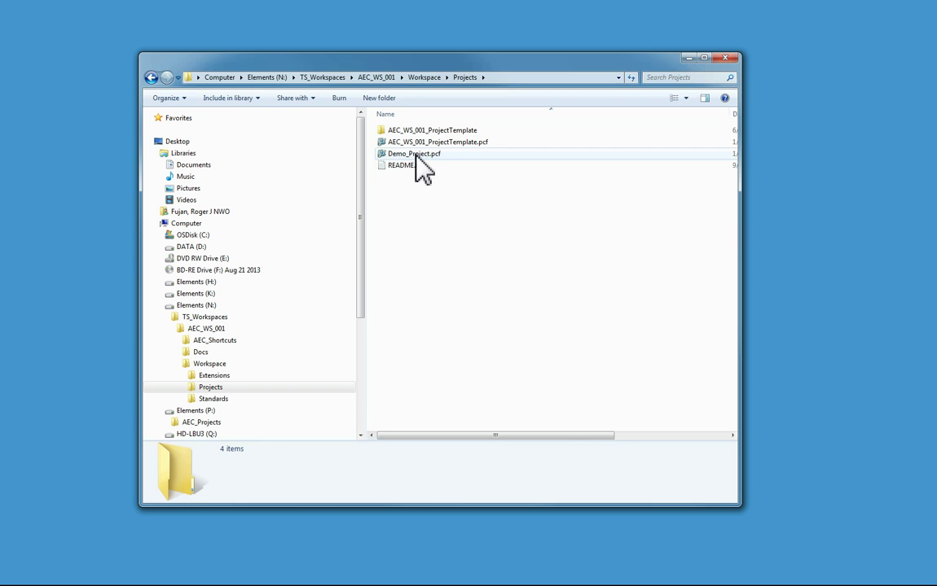
- Open Demo_Project.pcf in Notepad and enlarge the window to show the whole banner
{"action": "double_click", "coordinate": [415, 154]}
{"action": "left_click_drag", "start_coordinate": [464, 173], "coordinate": [180, 33]}
{"action": "left_click_drag", "start_coordinate": [482, 422], "coordinate": [883, 516]}
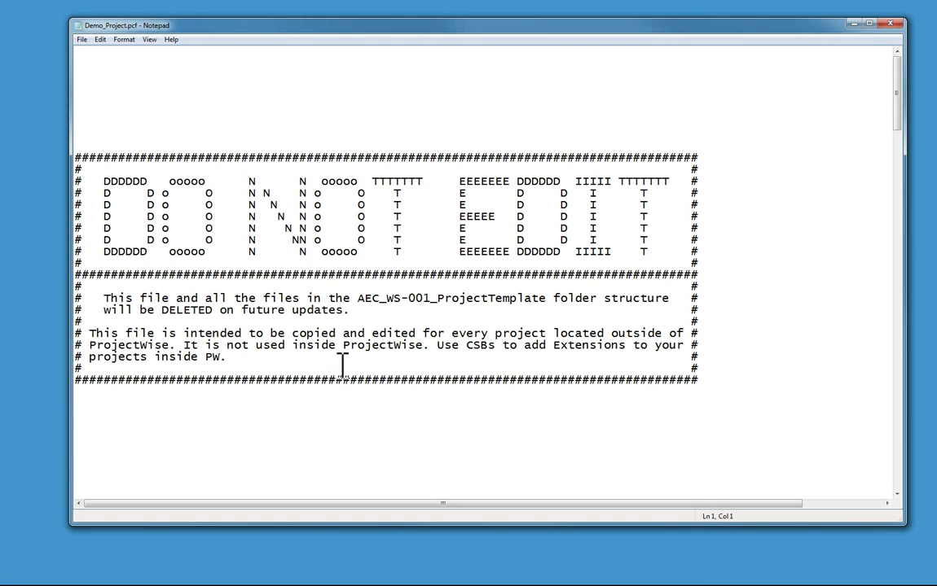
- Delete the DO NOT EDIT banner and scroll down to the _USTN_PROJECTNAME section
{"action": "left_click", "coordinate": [422, 428]}
{"action": "left_click_drag", "start_coordinate": [108, 65], "coordinate": [777, 286]}
{"action": "key", "text": "Delete"}
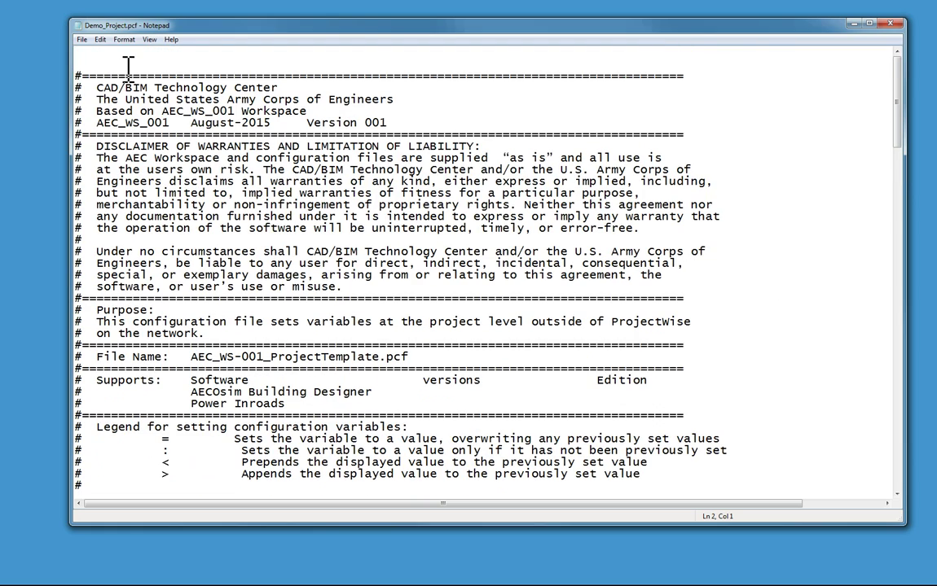
{"action": "left_click", "coordinate": [95, 53]}
{"action": "scroll", "coordinate": [95, 52], "scroll_direction": "down", "scroll_amount": 10}
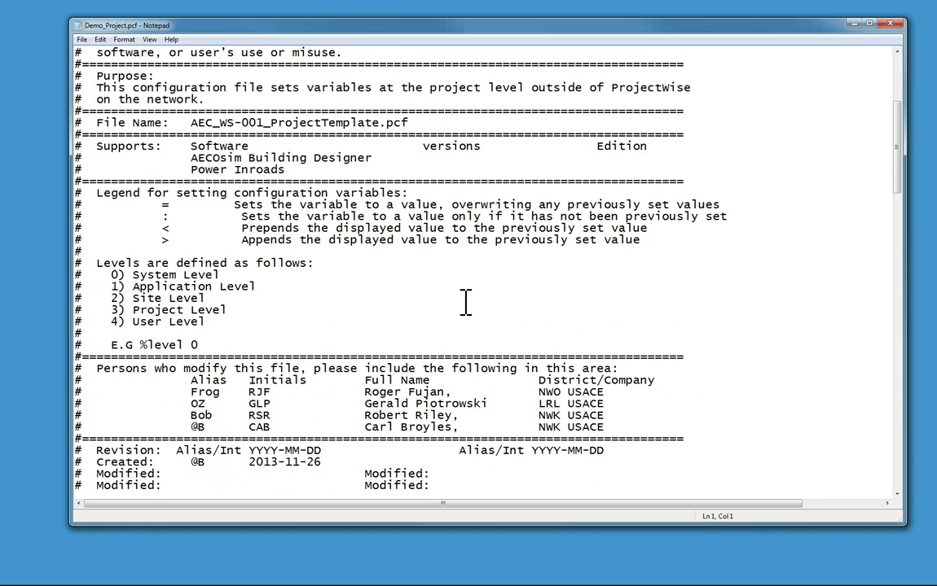
{"action": "scroll", "coordinate": [195, 139], "scroll_direction": "down", "scroll_amount": 9}
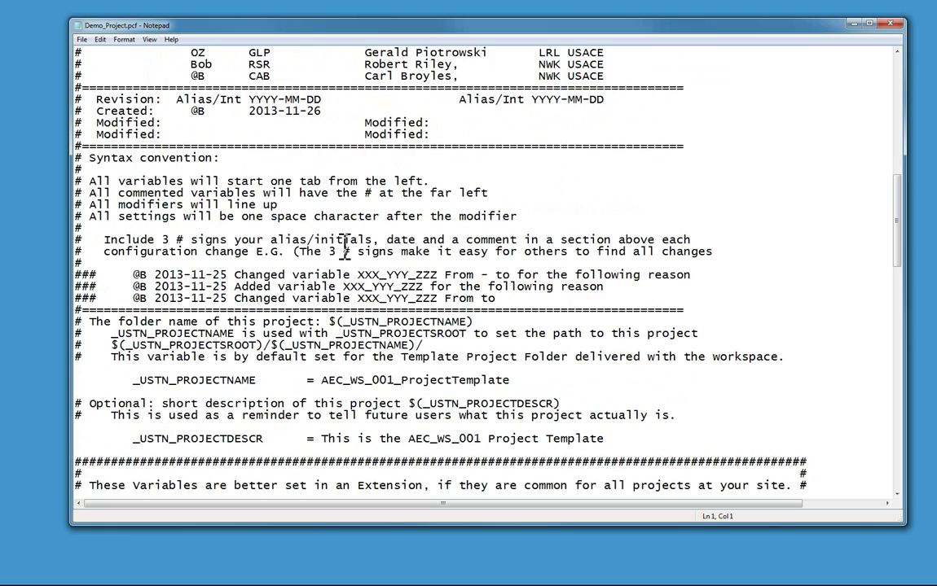
{"action": "scroll", "coordinate": [299, 250], "scroll_direction": "down", "scroll_amount": 3}
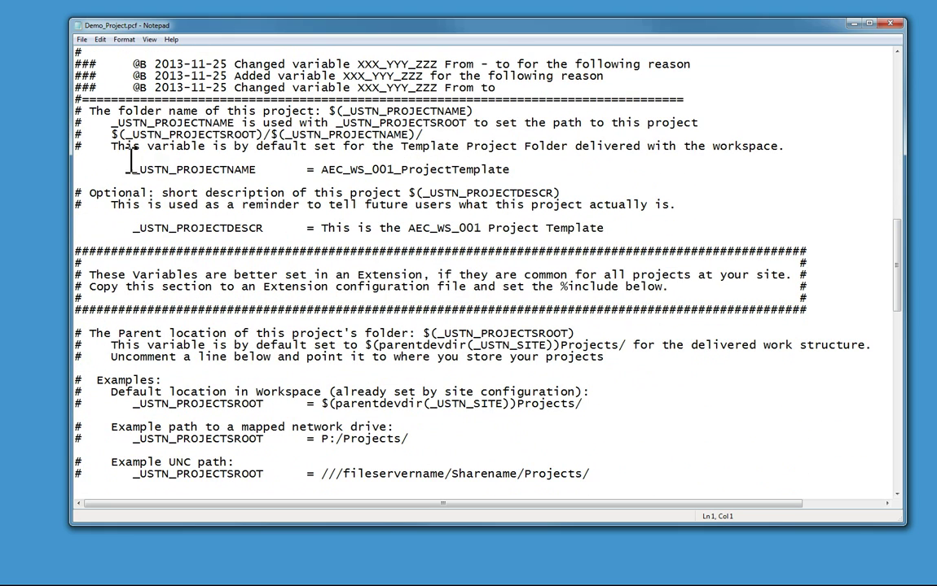
- Replace the _USTN_PROJECTNAME value with Demo_Project
{"action": "left_click_drag", "start_coordinate": [129, 169], "coordinate": [267, 169]}
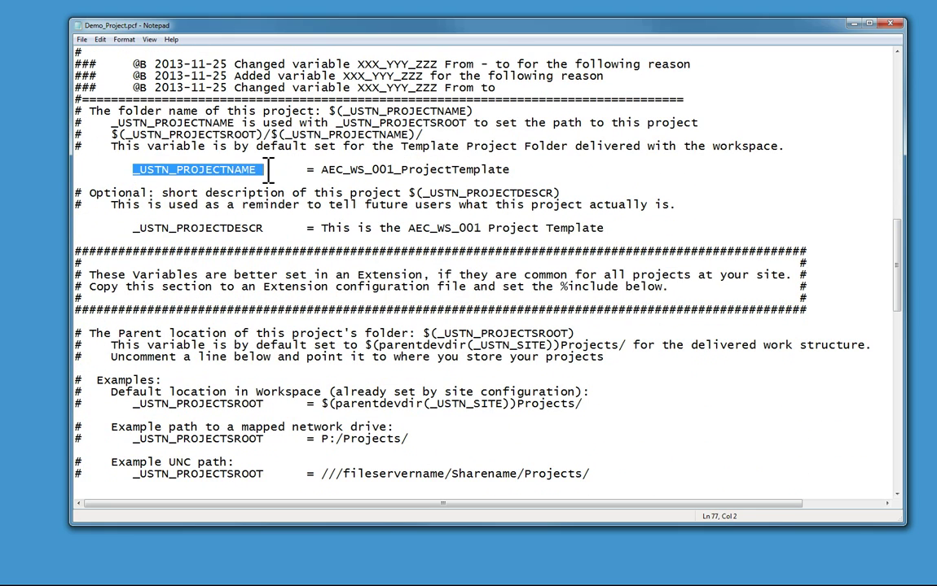
{"action": "left_click", "coordinate": [323, 170]}
{"action": "left_click_drag", "start_coordinate": [322, 170], "coordinate": [511, 170]}
{"action": "right_click", "coordinate": [505, 171]}
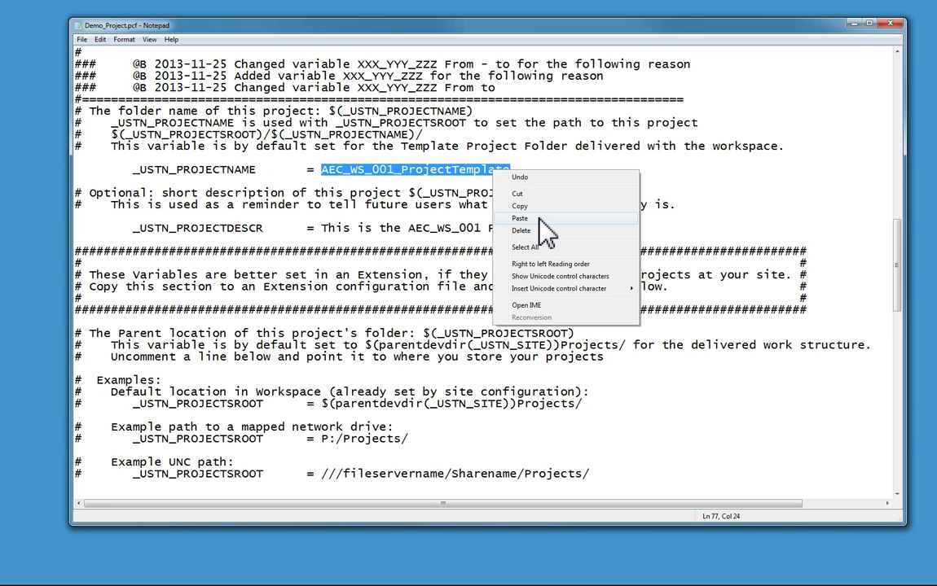
{"action": "left_click", "coordinate": [544, 209]}
- Replace the old _USTN_PROJECTDESCR text with Demo_Project to start the new description
{"action": "left_click_drag", "start_coordinate": [324, 227], "coordinate": [603, 228]}
{"action": "right_click", "coordinate": [525, 230]}
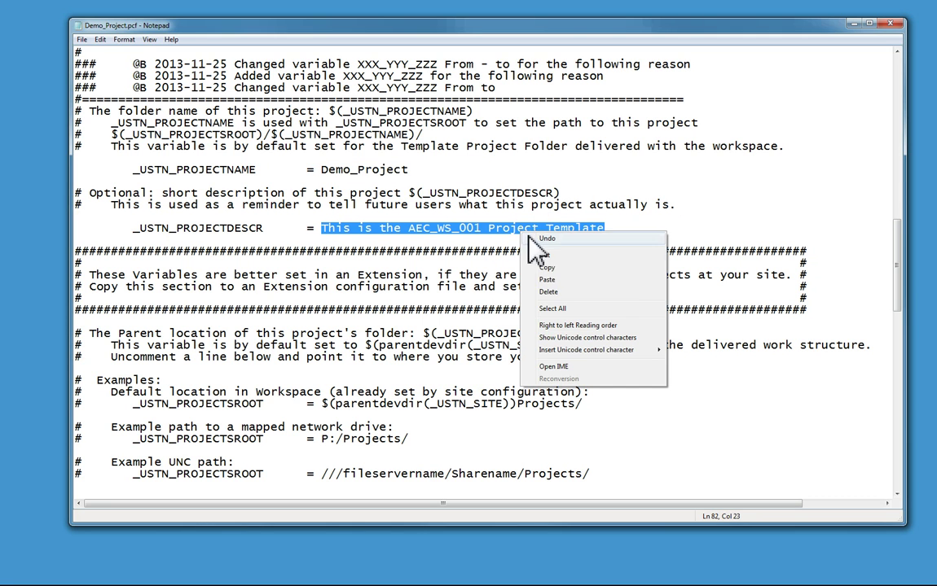
{"action": "left_click", "coordinate": [558, 281]}
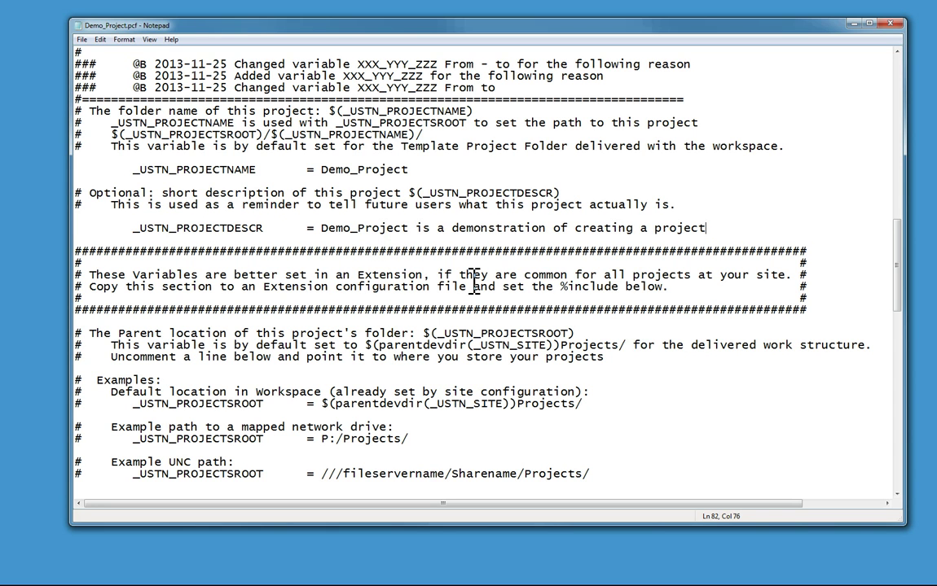
- Uncomment the mapped-drive _USTN_PROJECTSROOT line and change its path to P:/AEC_Projects/
{"action": "scroll", "coordinate": [531, 305], "scroll_direction": "down", "scroll_amount": 1}
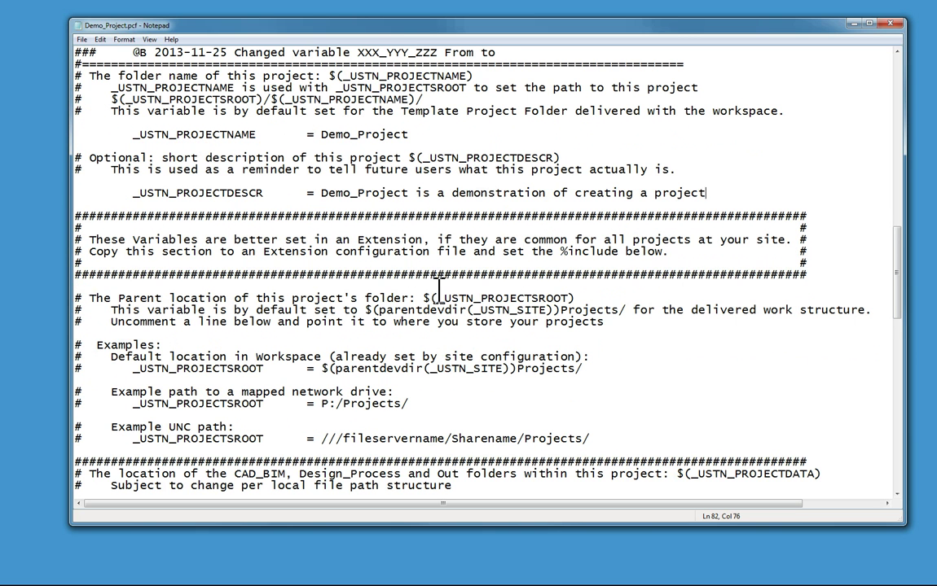
{"action": "scroll", "coordinate": [412, 262], "scroll_direction": "down", "scroll_amount": 2}
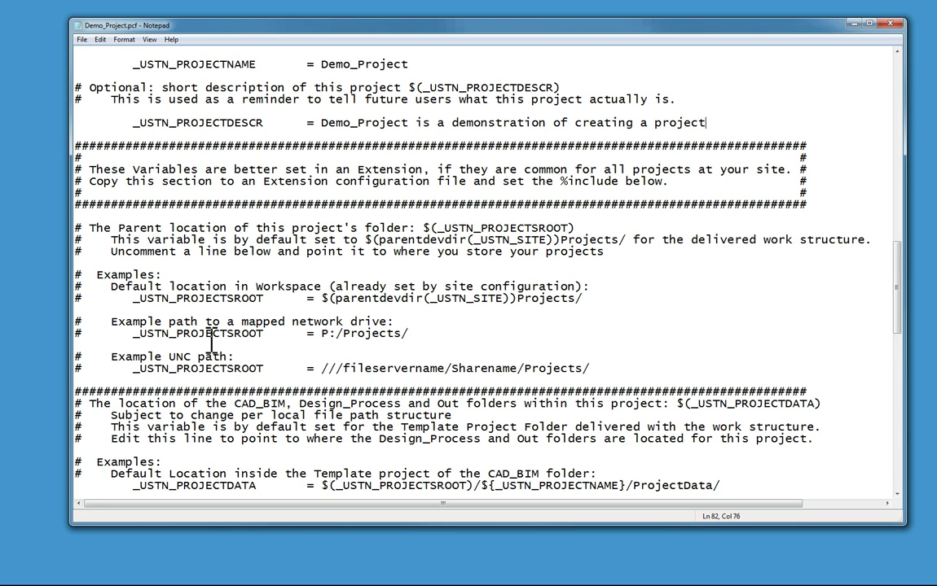
{"action": "left_click_drag", "start_coordinate": [133, 298], "coordinate": [624, 302]}
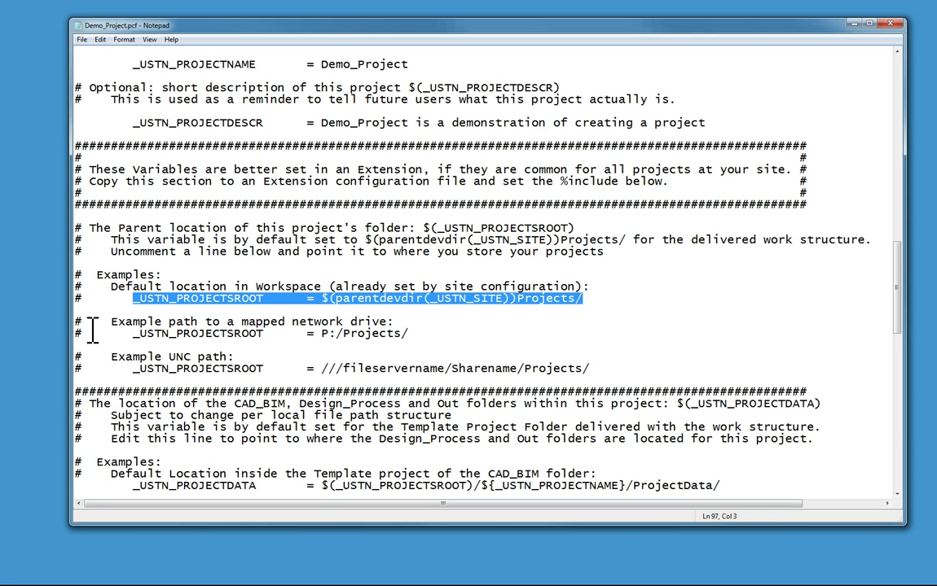
{"action": "left_click_drag", "start_coordinate": [83, 333], "coordinate": [75, 333]}
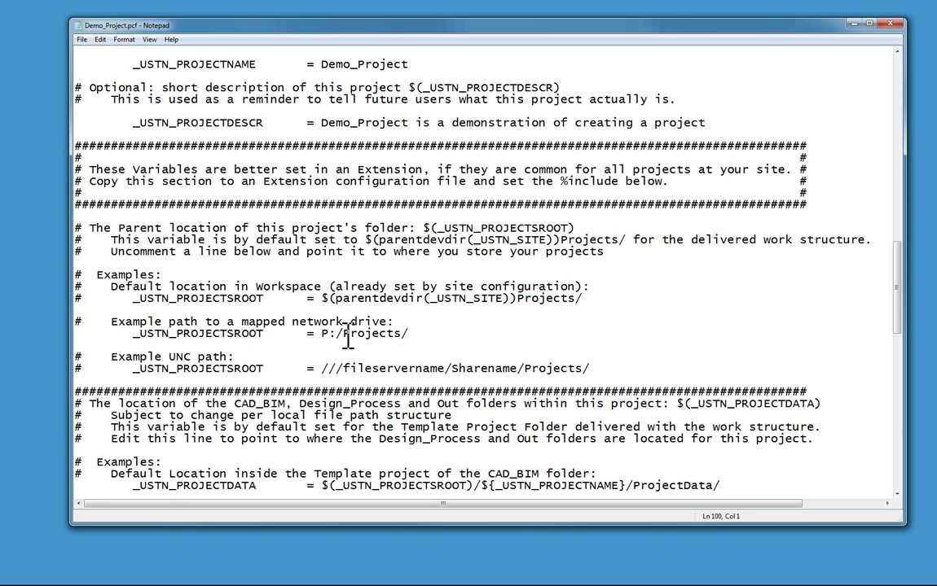
{"action": "left_click_drag", "start_coordinate": [342, 333], "coordinate": [411, 333]}
{"action": "left_click", "coordinate": [342, 333]}
{"action": "type", "text": "AEC"}
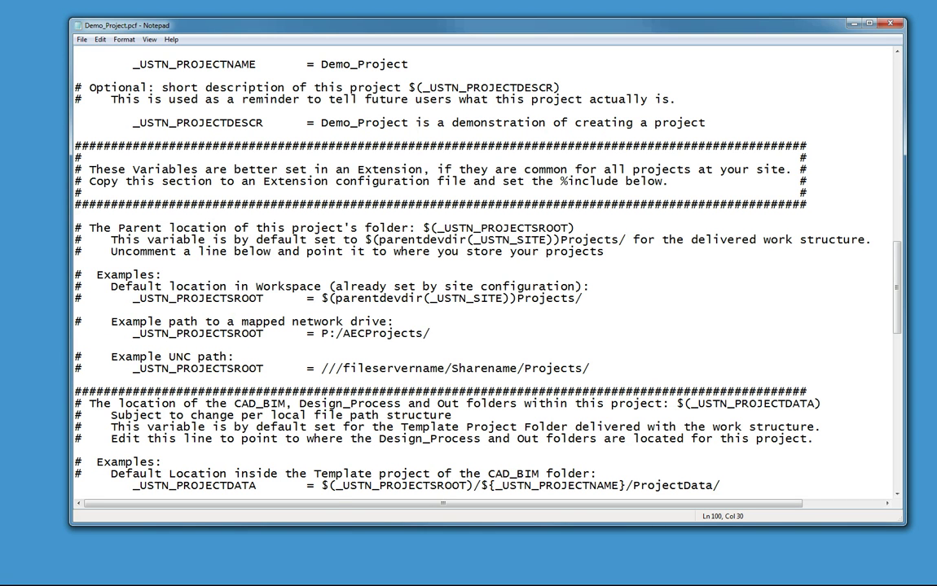
{"action": "type", "text": "_"}
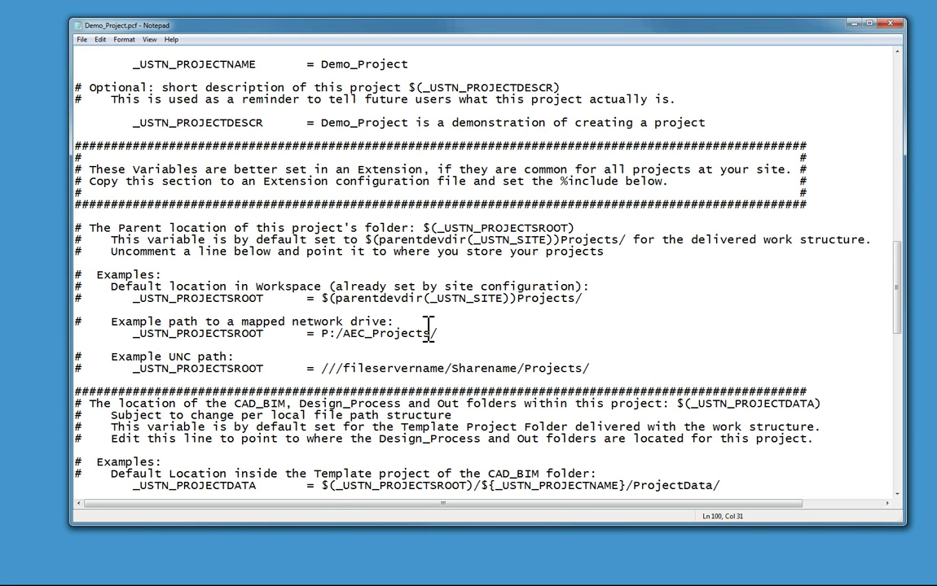
- Locate ProjectData in the project data path and bring the Explorer window to the front
{"action": "scroll", "coordinate": [379, 294], "scroll_direction": "down", "scroll_amount": 3}
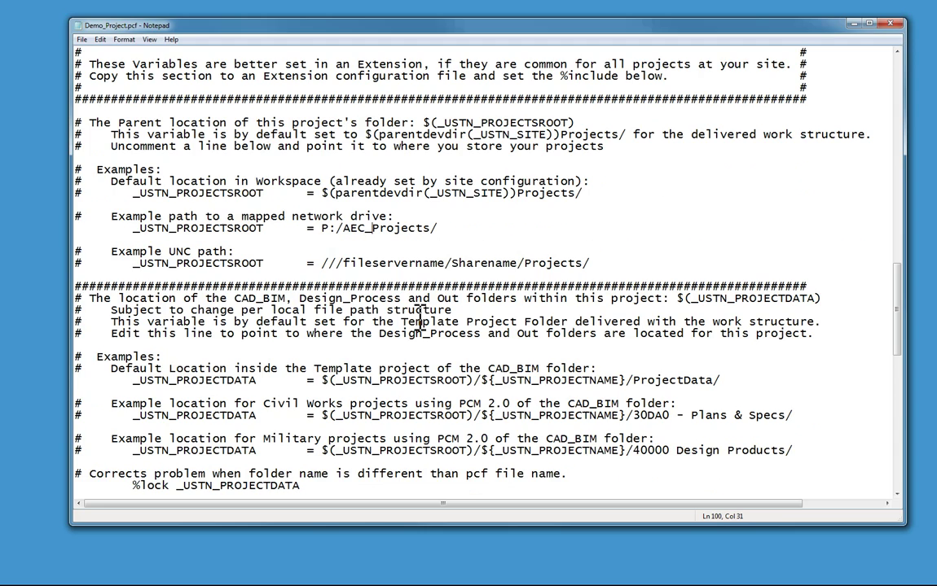
{"action": "left_click", "coordinate": [460, 228]}
{"action": "scroll", "coordinate": [300, 354], "scroll_direction": "down", "scroll_amount": 3}
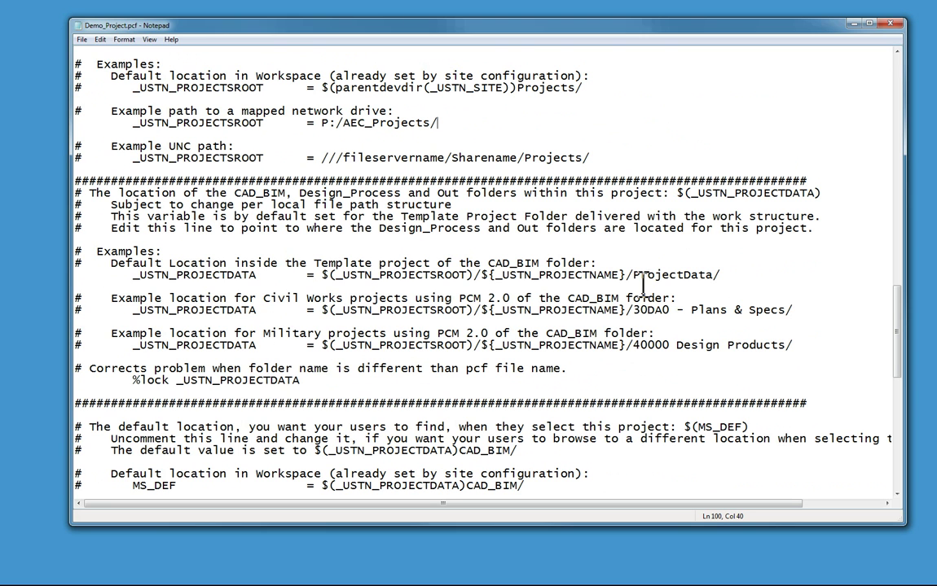
{"action": "left_click_drag", "start_coordinate": [633, 275], "coordinate": [718, 276]}
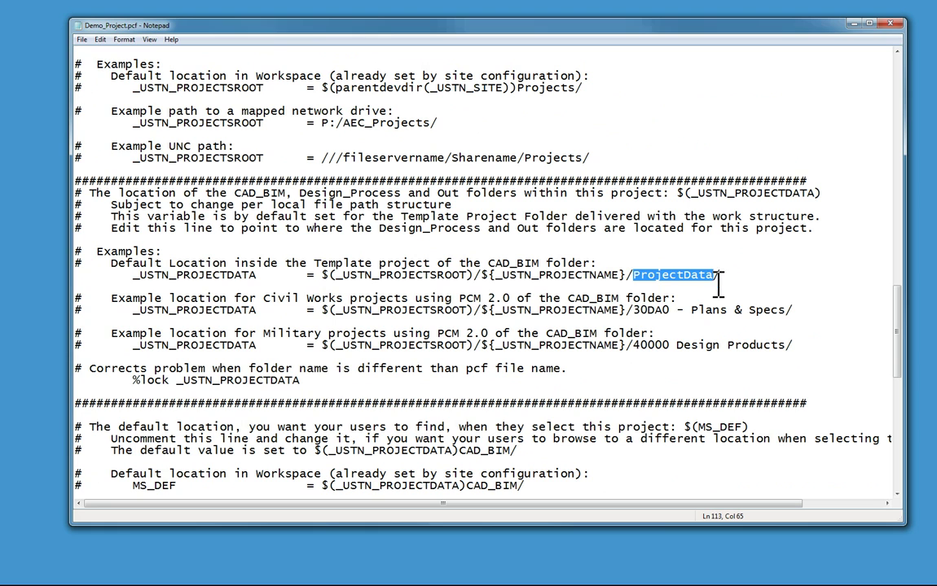
{"action": "left_click_drag", "start_coordinate": [439, 122], "coordinate": [418, 163]}
- Open P:\AEC_Projects\Demo_Project, look inside ProjectData, and return to Demo_Project
{"action": "left_click", "coordinate": [412, 61]}
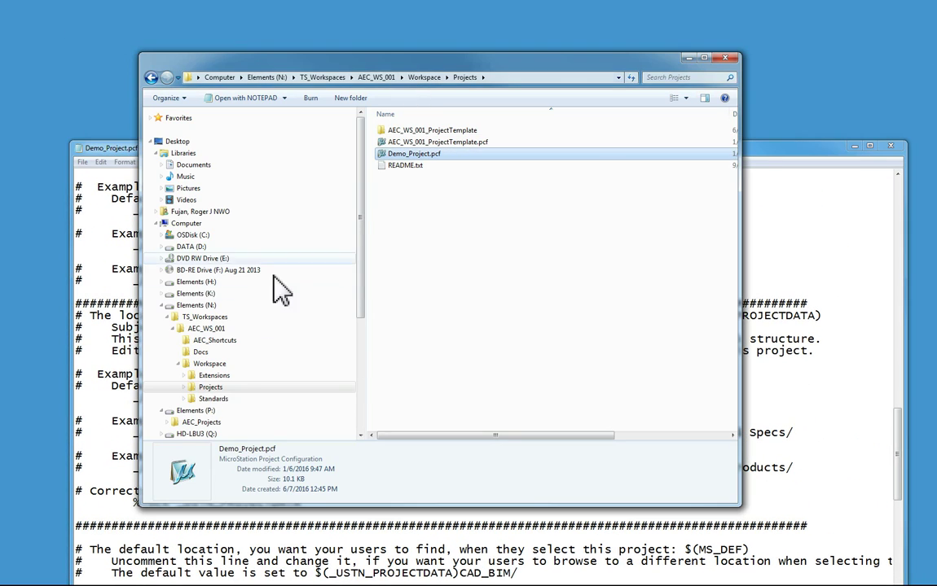
{"action": "left_click", "coordinate": [202, 422]}
{"action": "left_click", "coordinate": [408, 133]}
{"action": "double_click", "coordinate": [409, 133]}
{"action": "double_click", "coordinate": [407, 133]}
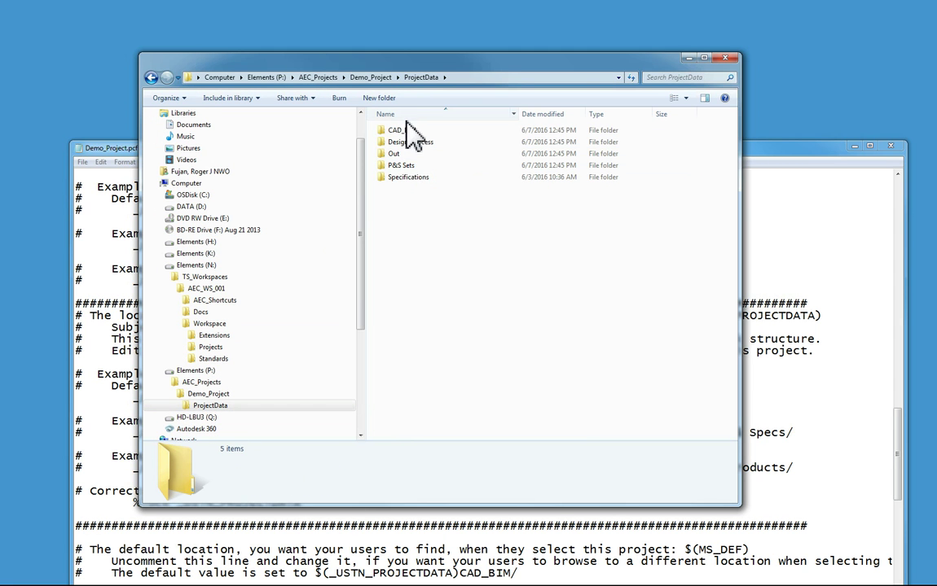
{"action": "left_click", "coordinate": [208, 394]}
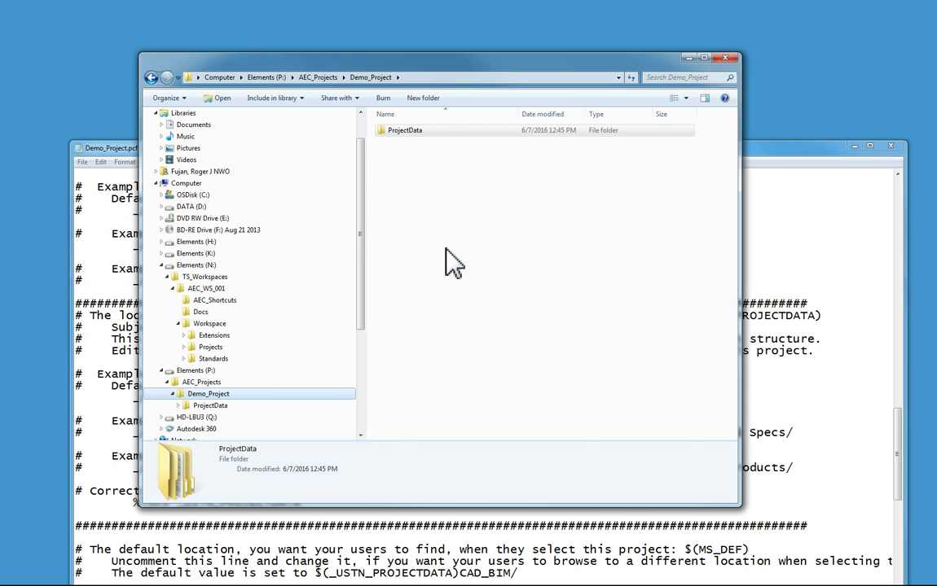
{"action": "left_click", "coordinate": [821, 152]}
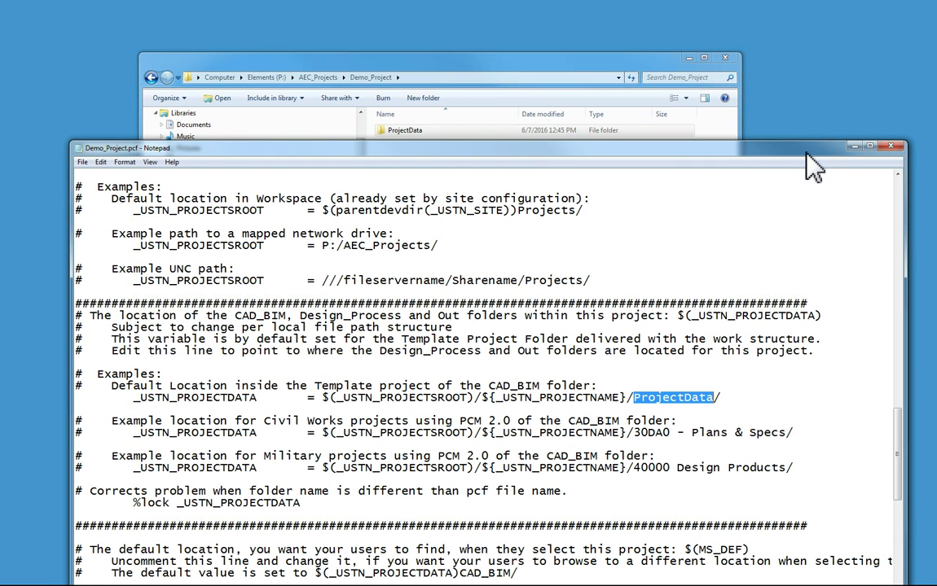
{"action": "left_click_drag", "start_coordinate": [633, 434], "coordinate": [786, 433]}
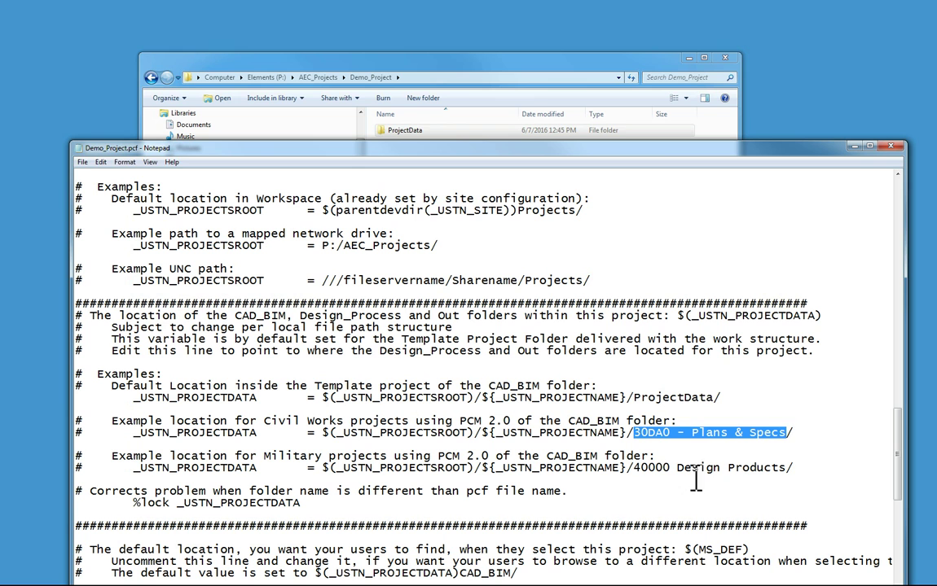
{"action": "left_click_drag", "start_coordinate": [633, 468], "coordinate": [787, 470]}
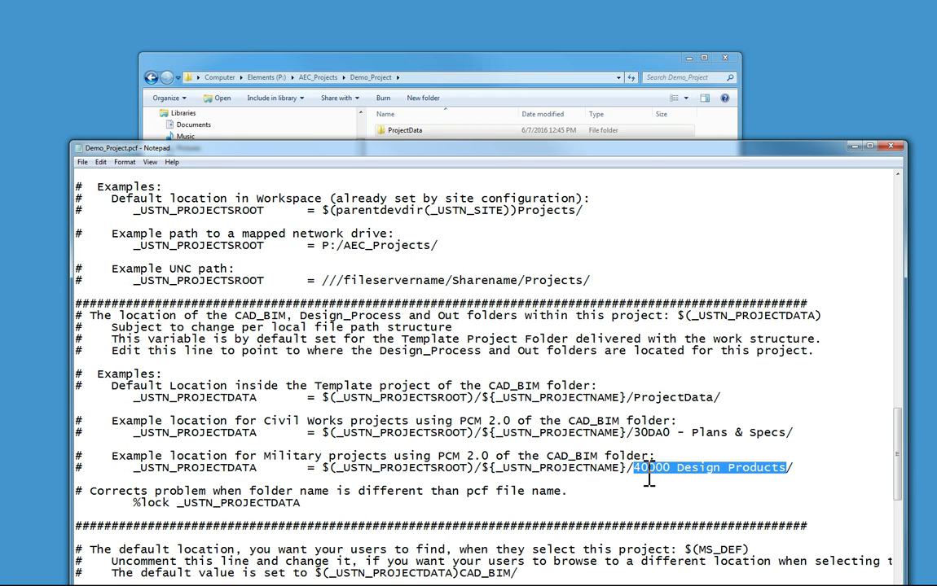
{"action": "left_click", "coordinate": [376, 65]}
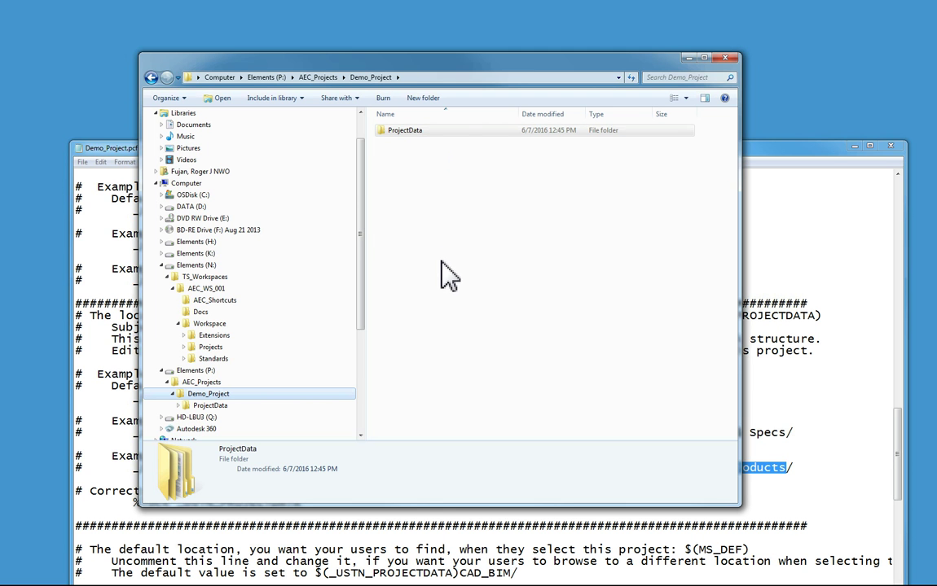
{"action": "left_click", "coordinate": [784, 155]}
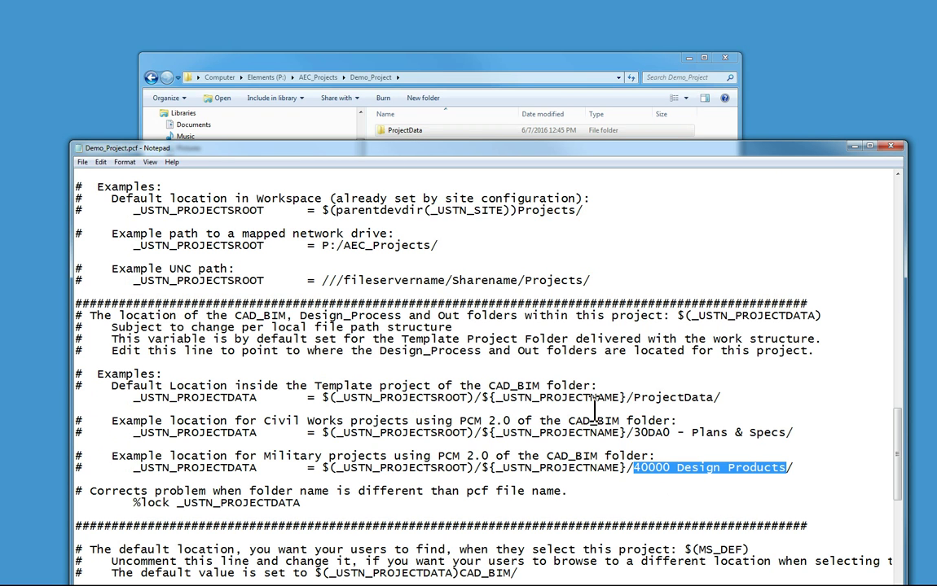
{"action": "double_click", "coordinate": [643, 398]}
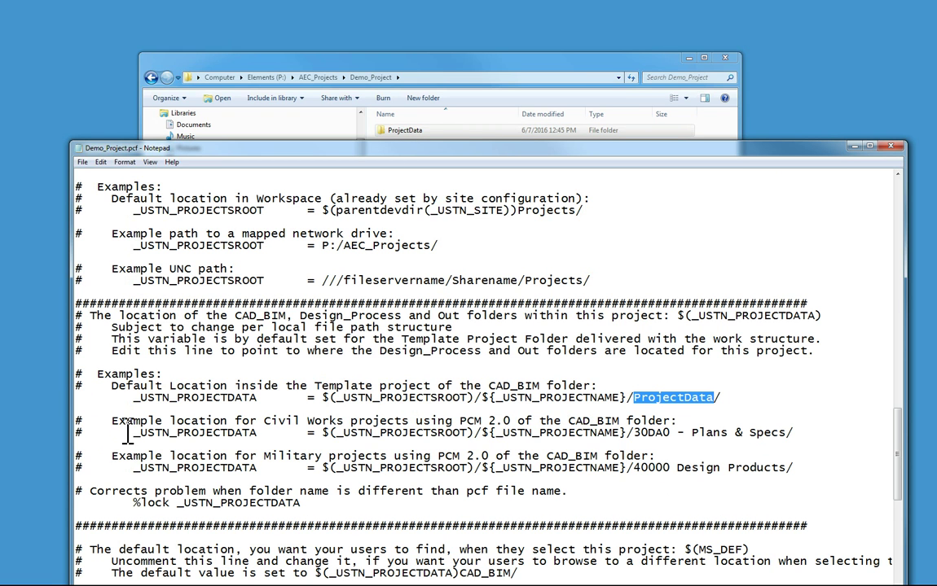
{"action": "scroll", "coordinate": [281, 424], "scroll_direction": "down", "scroll_amount": 4}
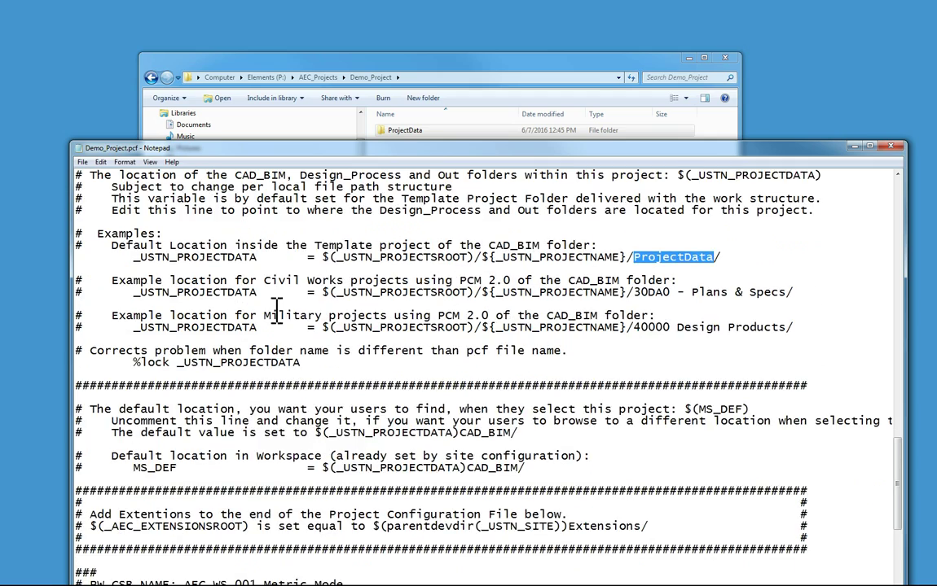
{"action": "scroll", "coordinate": [259, 276], "scroll_direction": "up", "scroll_amount": 2}
{"action": "scroll", "coordinate": [316, 349], "scroll_direction": "down", "scroll_amount": 5}
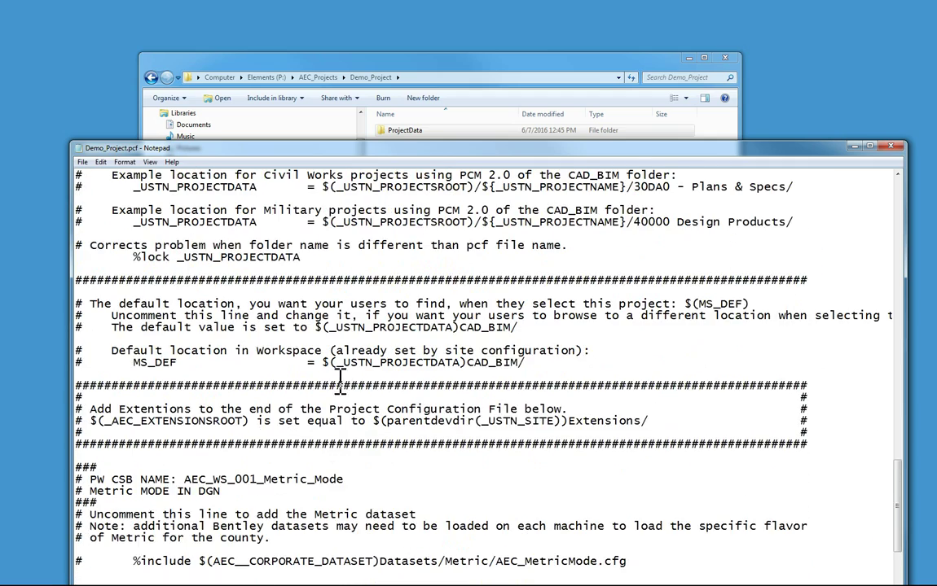
{"action": "scroll", "coordinate": [310, 370], "scroll_direction": "down", "scroll_amount": 2}
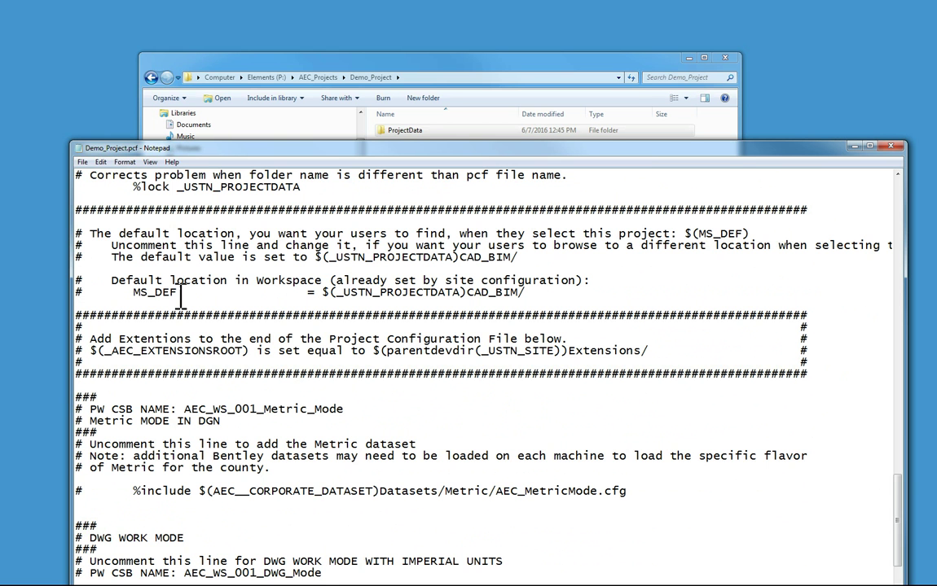
{"action": "scroll", "coordinate": [161, 267], "scroll_direction": "down", "scroll_amount": 2}
{"action": "scroll", "coordinate": [162, 266], "scroll_direction": "up", "scroll_amount": 2}
{"action": "double_click", "coordinate": [136, 293]}
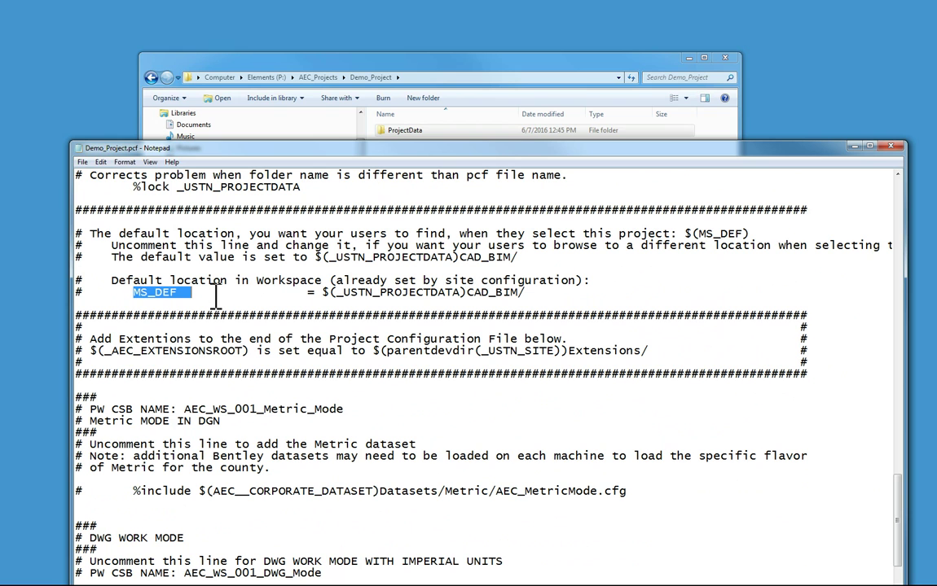
{"action": "left_click_drag", "start_coordinate": [217, 300], "coordinate": [245, 302]}
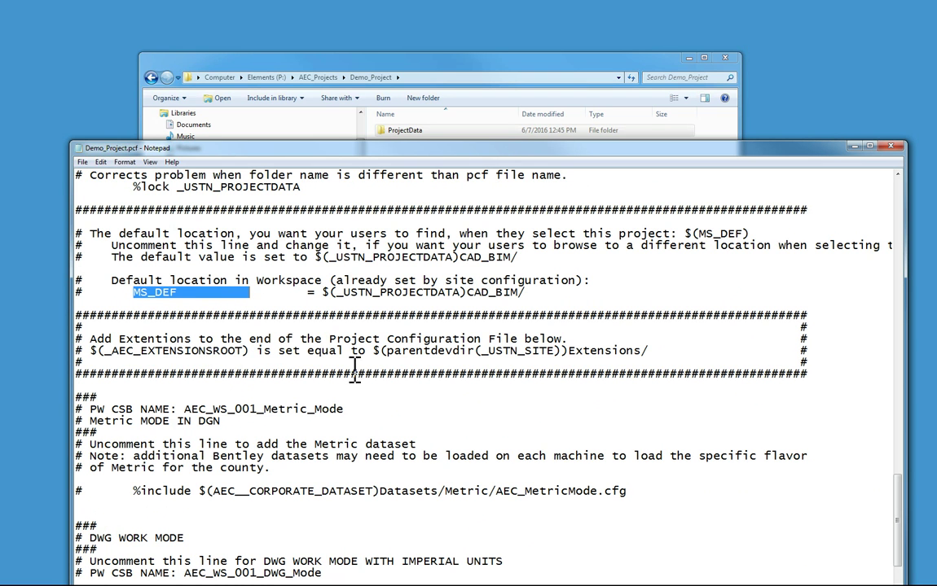
{"action": "left_click_drag", "start_coordinate": [526, 293], "coordinate": [437, 296]}
{"action": "scroll", "coordinate": [314, 341], "scroll_direction": "down", "scroll_amount": 2}
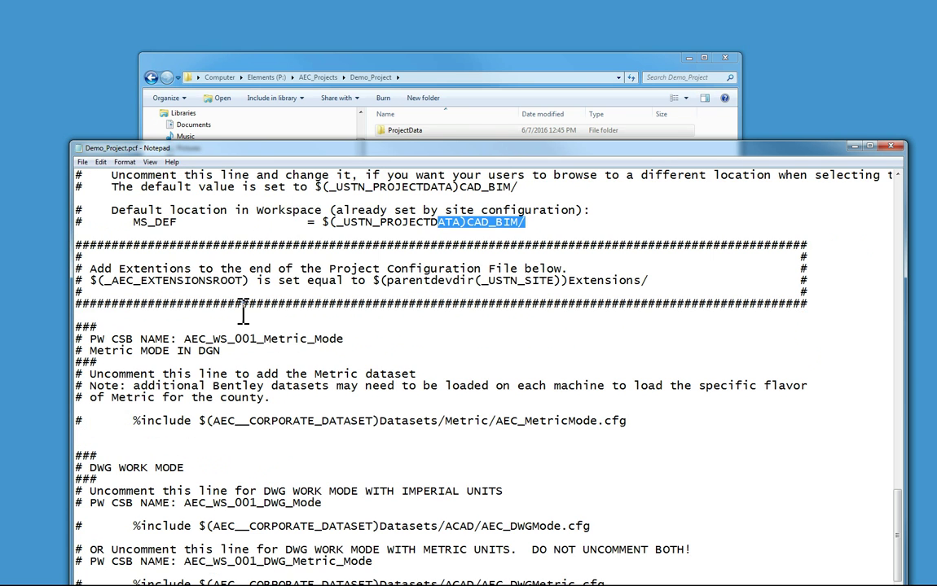
{"action": "scroll", "coordinate": [245, 319], "scroll_direction": "down", "scroll_amount": 4}
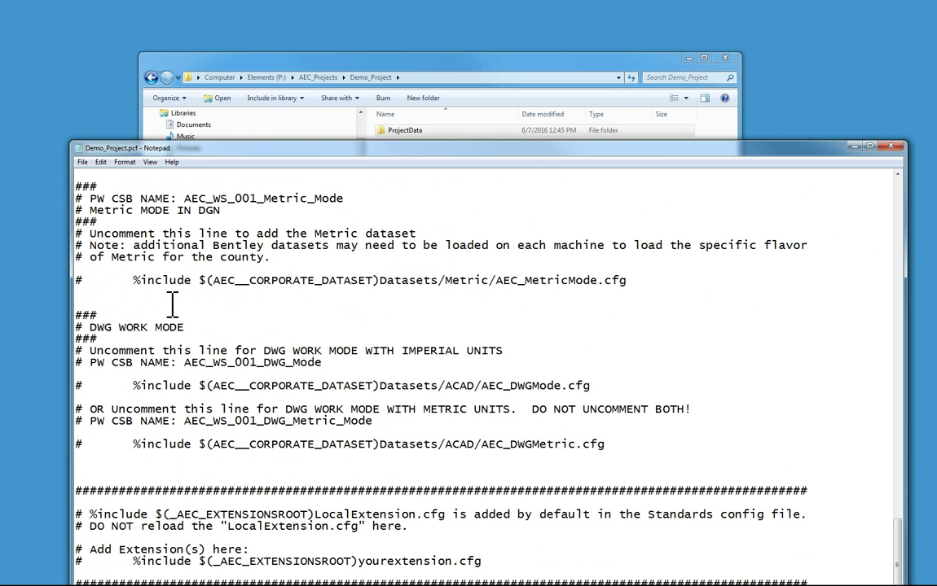
- Highlight then deselect the DWG WORK MODE section, and drag the Notepad window higher on screen
{"action": "scroll", "coordinate": [213, 310], "scroll_direction": "up", "scroll_amount": 2}
{"action": "scroll", "coordinate": [215, 310], "scroll_direction": "down", "scroll_amount": 2}
{"action": "left_click_drag", "start_coordinate": [75, 325], "coordinate": [593, 443]}
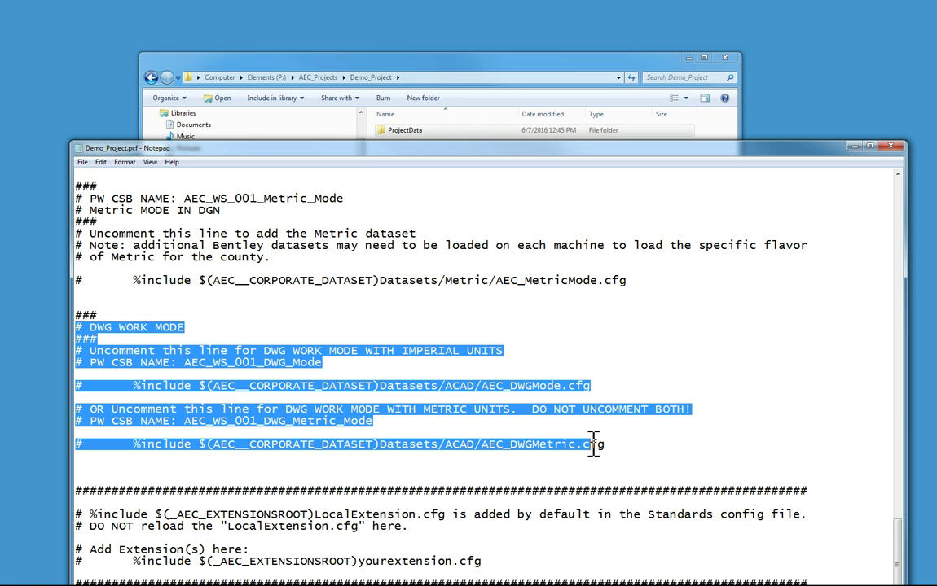
{"action": "left_click", "coordinate": [371, 374]}
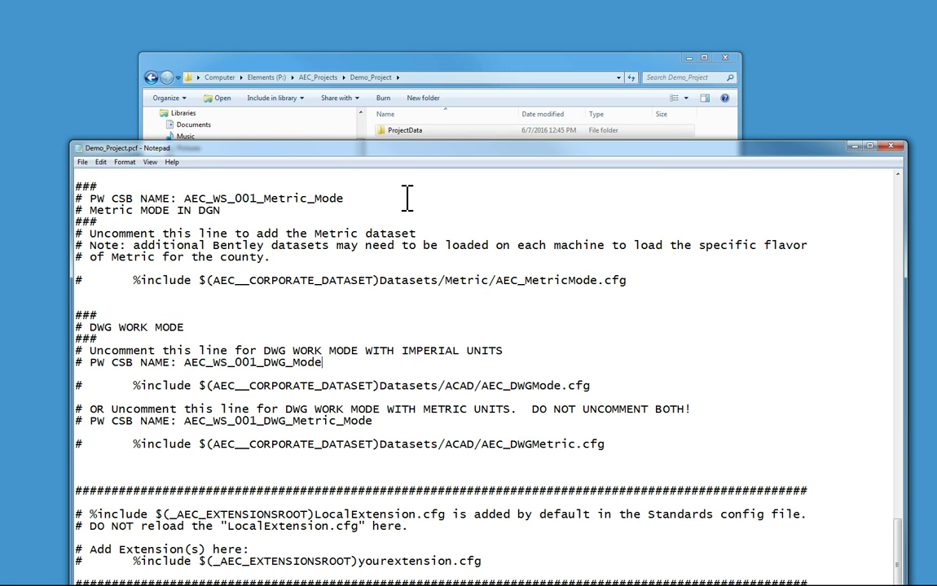
{"action": "left_click_drag", "start_coordinate": [351, 146], "coordinate": [342, 24]}
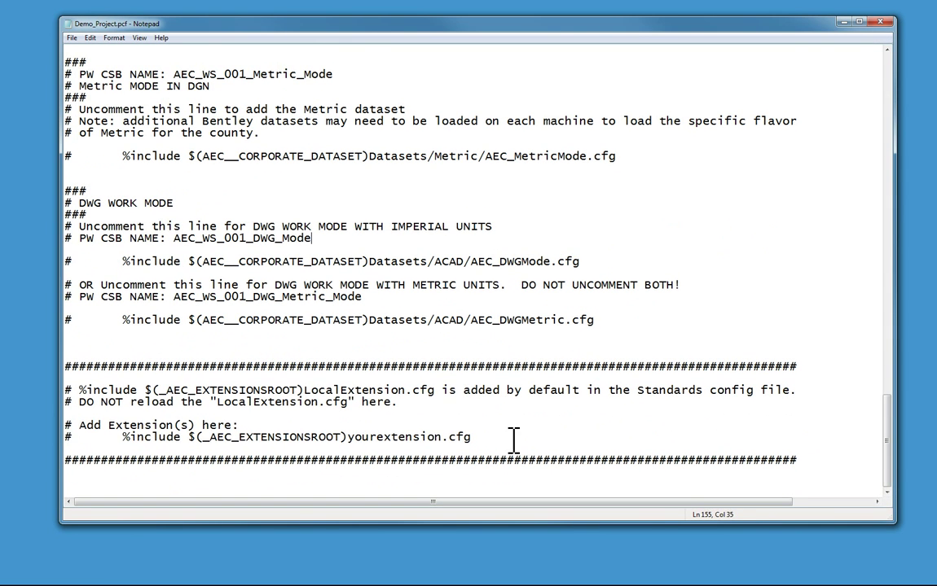
- Review the commented yourextension.cfg include line and the LocalExtension.cfg do-not-reload note
{"action": "left_click_drag", "start_coordinate": [512, 439], "coordinate": [42, 393]}
{"action": "left_click", "coordinate": [392, 424]}
{"action": "left_click_drag", "start_coordinate": [472, 438], "coordinate": [46, 438]}
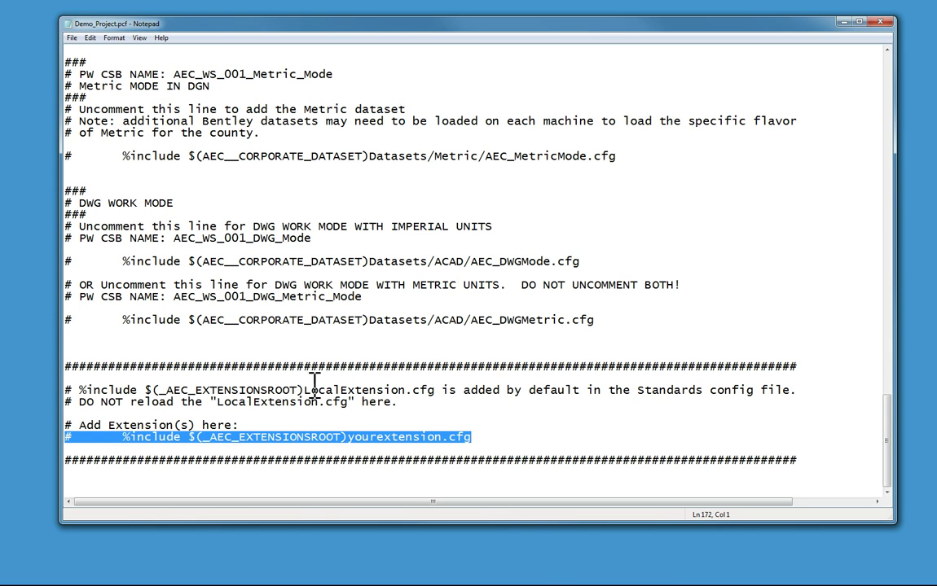
{"action": "left_click_drag", "start_coordinate": [217, 403], "coordinate": [357, 405]}
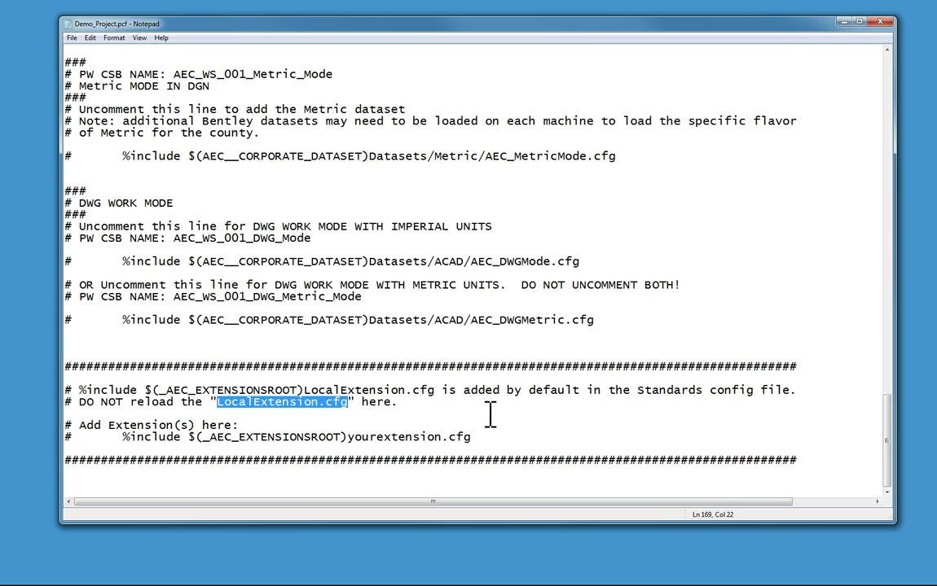
{"action": "scroll", "coordinate": [527, 409], "scroll_direction": "up", "scroll_amount": 16}
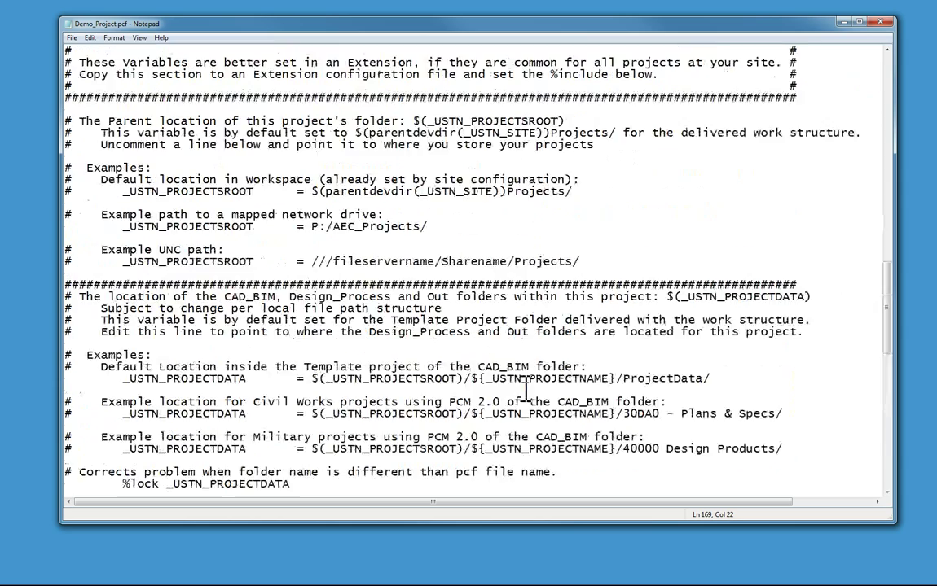
{"action": "scroll", "coordinate": [527, 391], "scroll_direction": "up", "scroll_amount": 18}
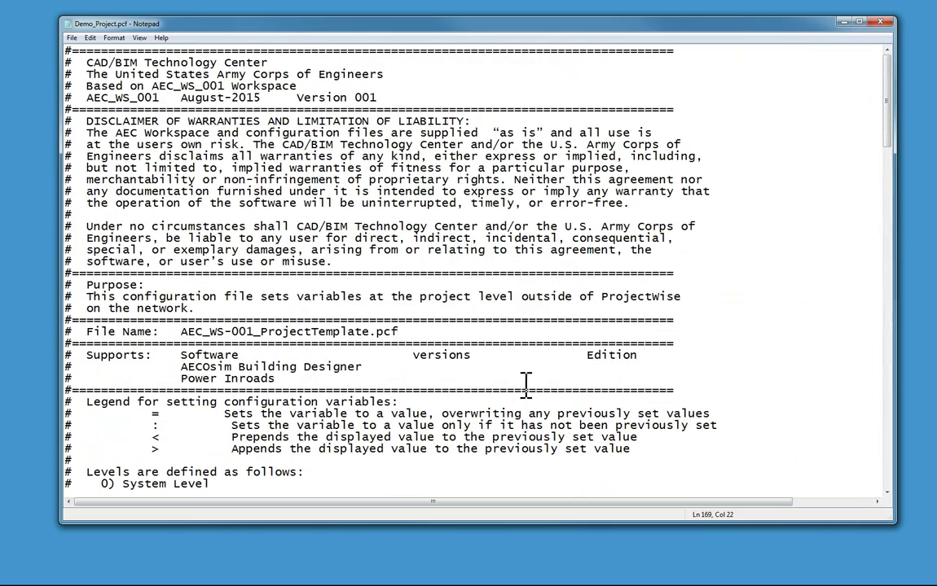
- Save Demo_Project.pcf and close Notepad
{"action": "left_click", "coordinate": [71, 37]}
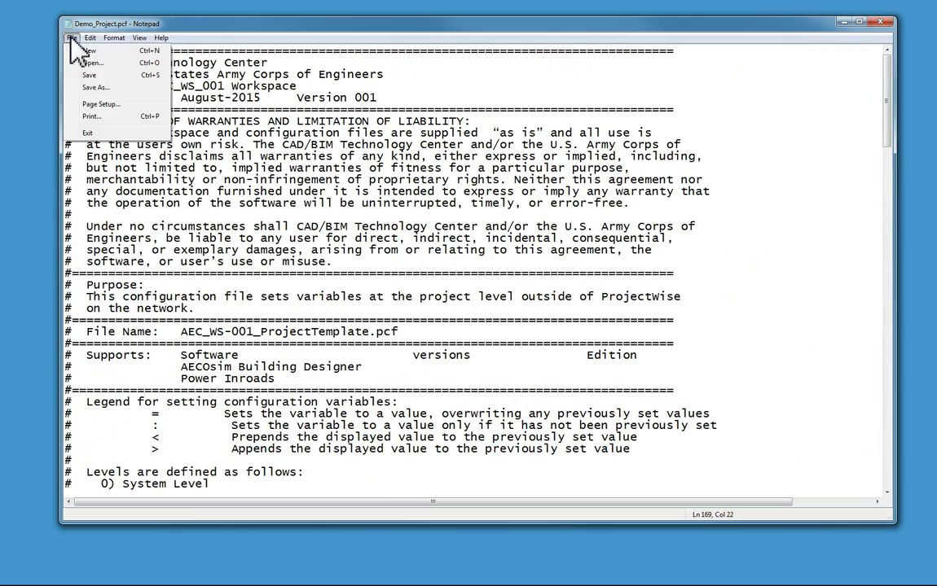
{"action": "left_click", "coordinate": [91, 75]}
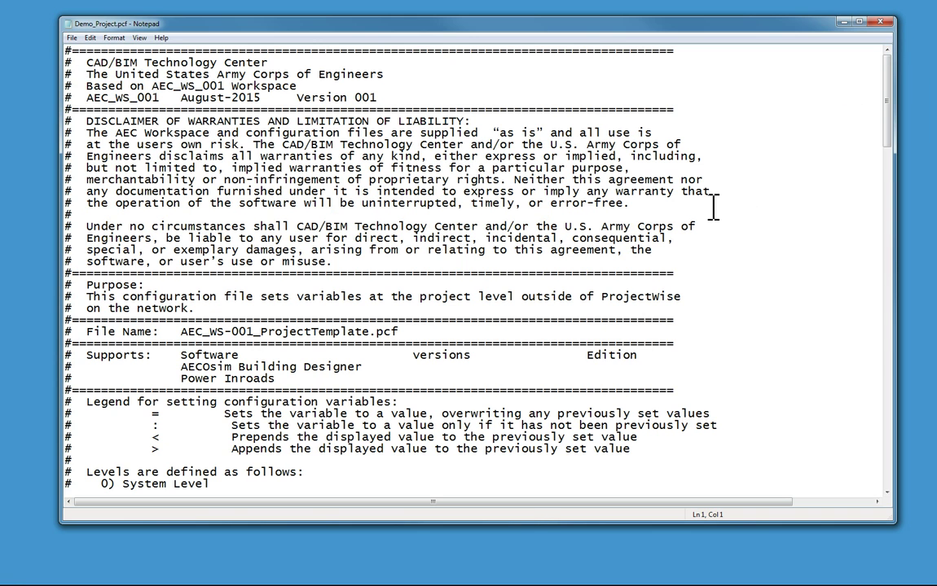
{"action": "key", "text": "alt+F4"}
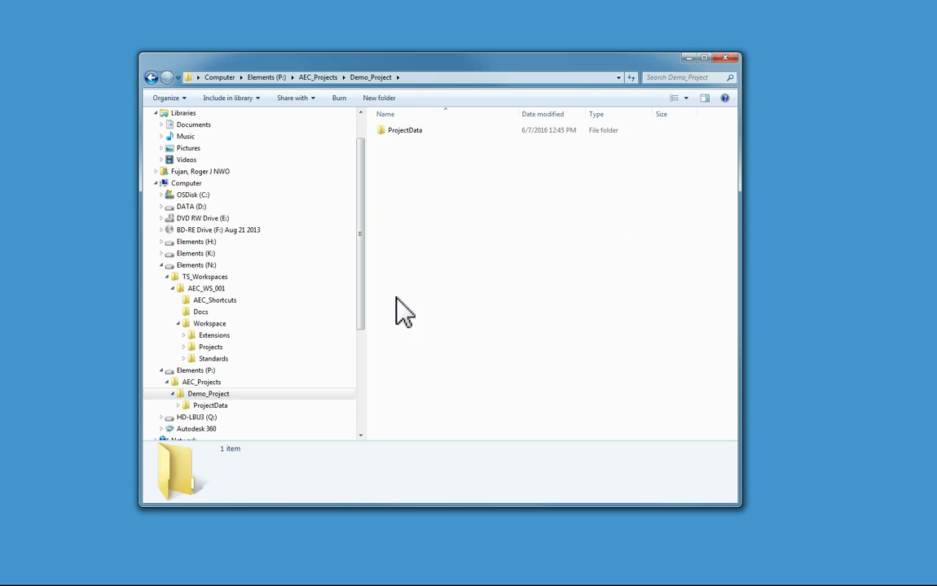
- Start MicroStation V8i (SELECTseries 4) from N:\TS_Workspaces\AEC_WS_001\AEC_Shortcuts
{"action": "left_click", "coordinate": [215, 300]}
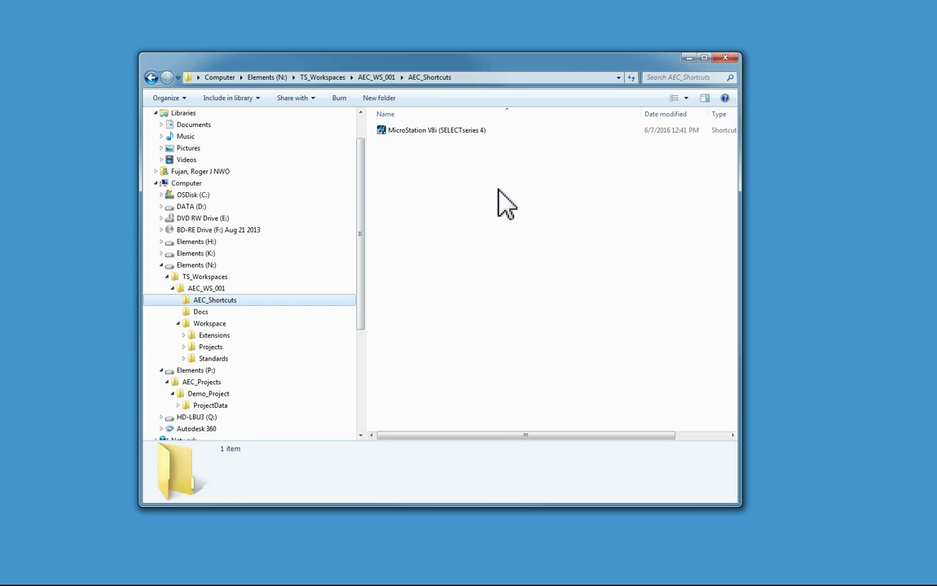
{"action": "double_click", "coordinate": [432, 131]}
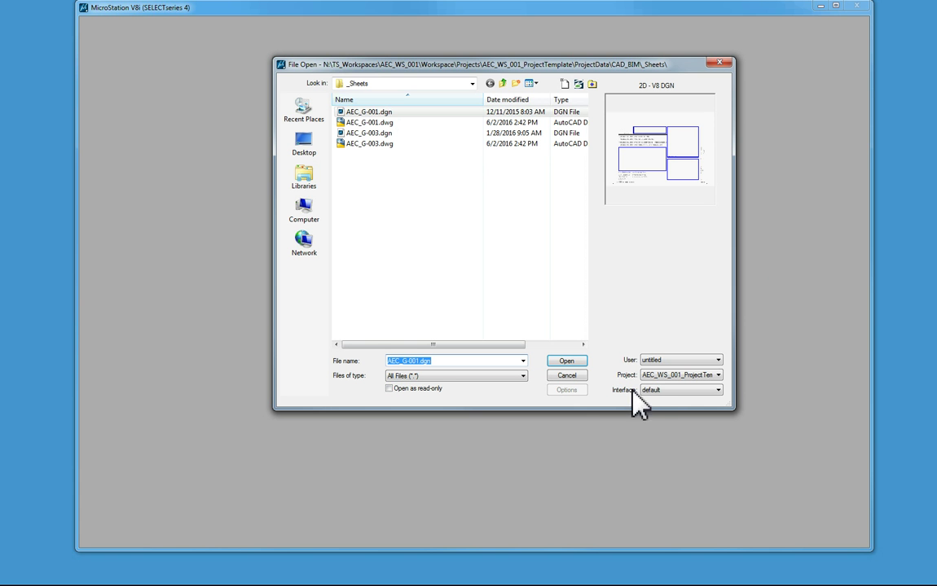
- Select Demo_Project in the File Open dialog's Project dropdown
{"action": "left_click", "coordinate": [652, 374]}
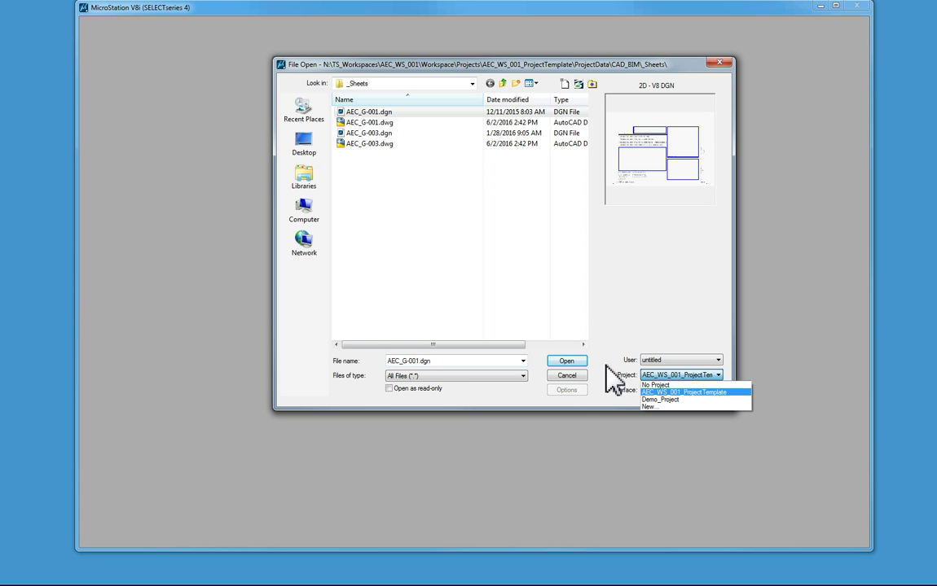
{"action": "left_click", "coordinate": [652, 399]}
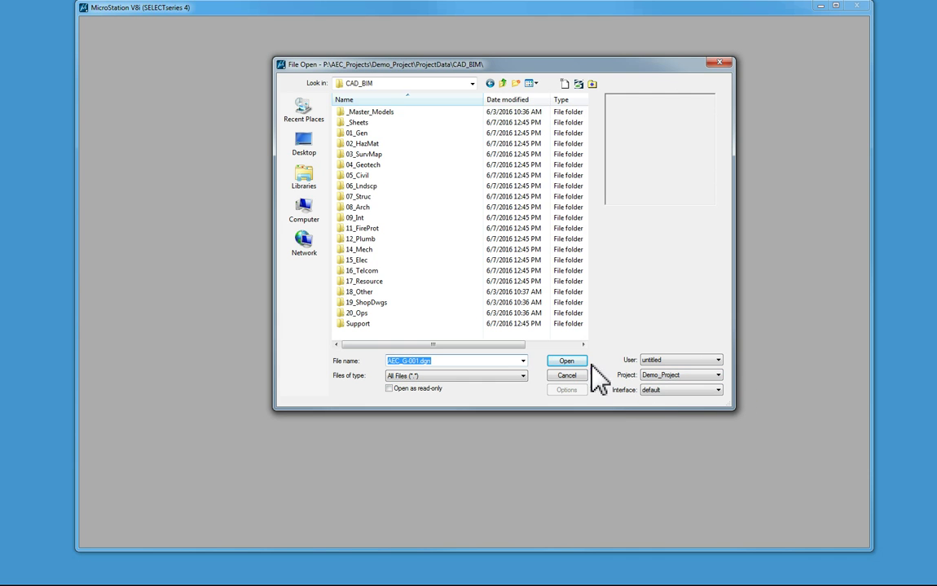